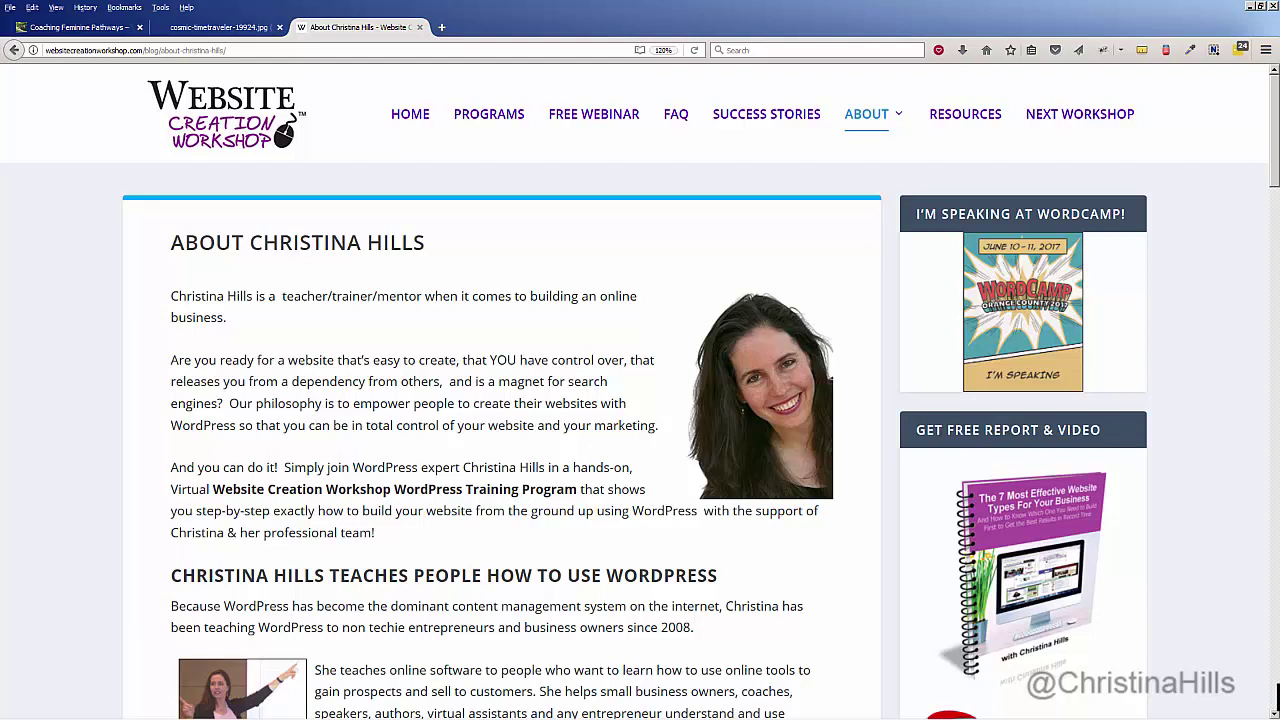
# Step: Tour the site's About Us, FAQ, Our Services, Relating Skills and Home pages, then view cosmic-timetraveler-19924.jpg full-size
pyautogui.click(116, 36)
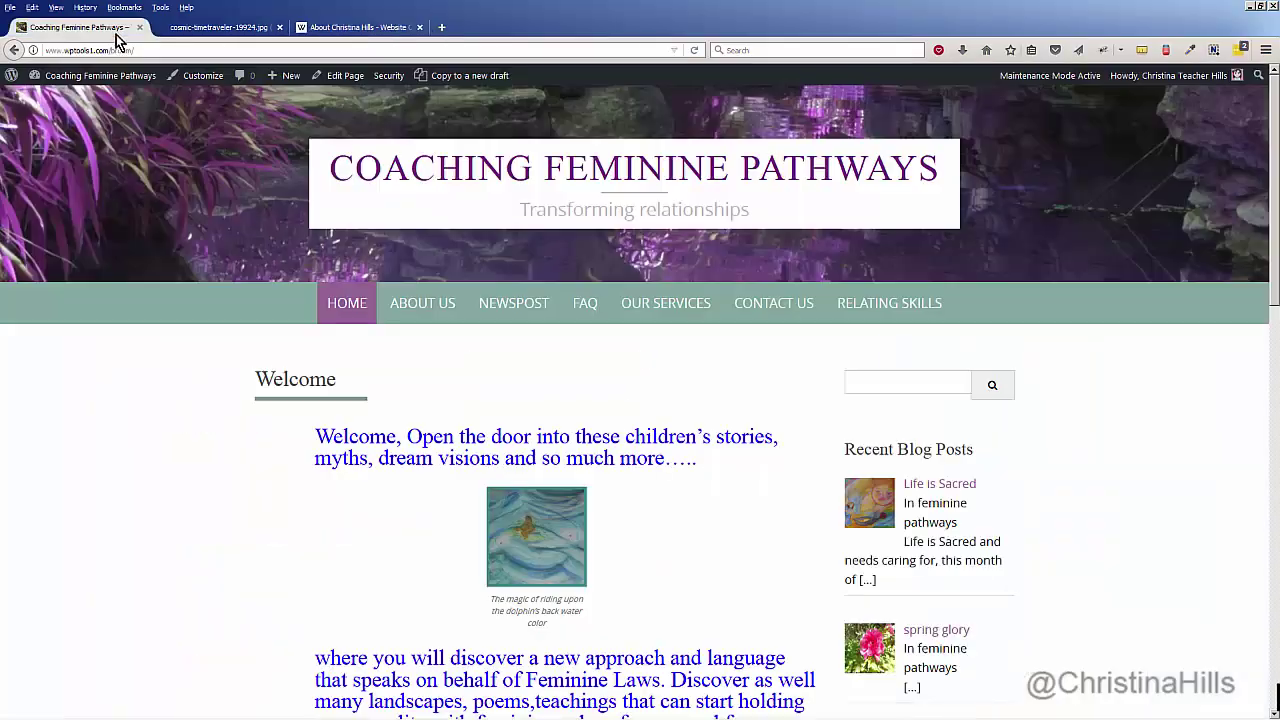
pyautogui.click(433, 303)
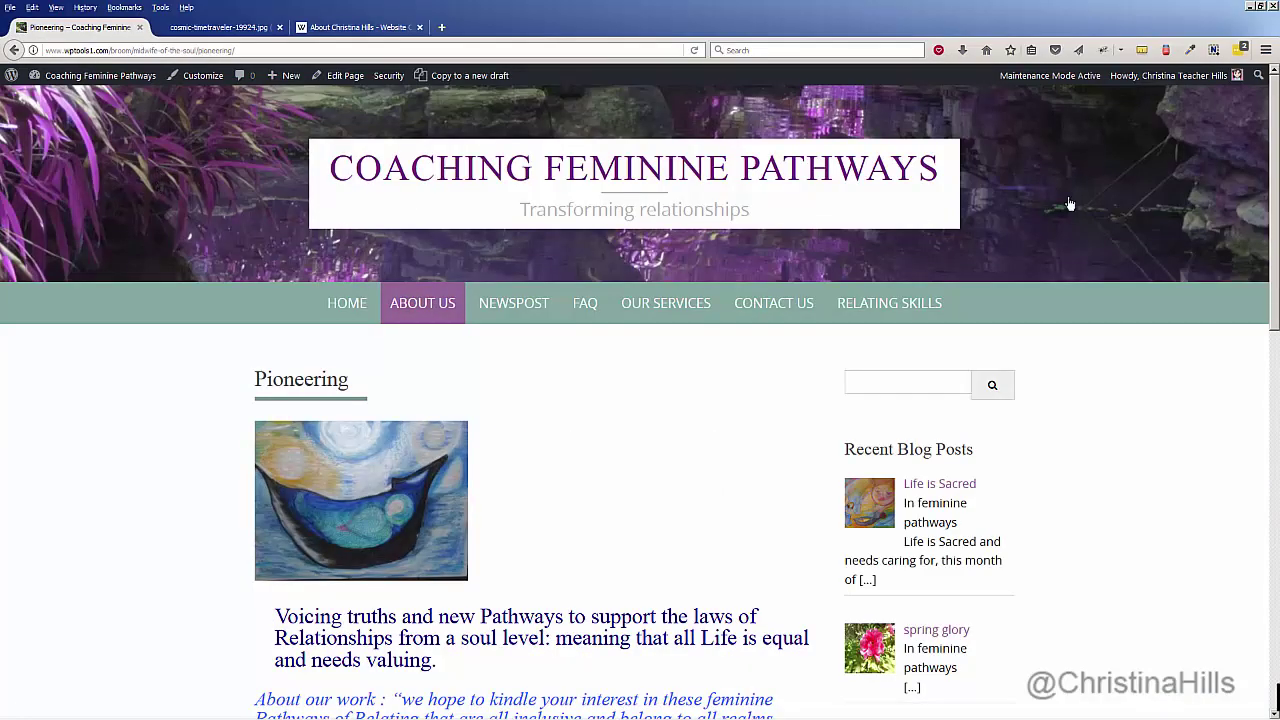
pyautogui.click(580, 306)
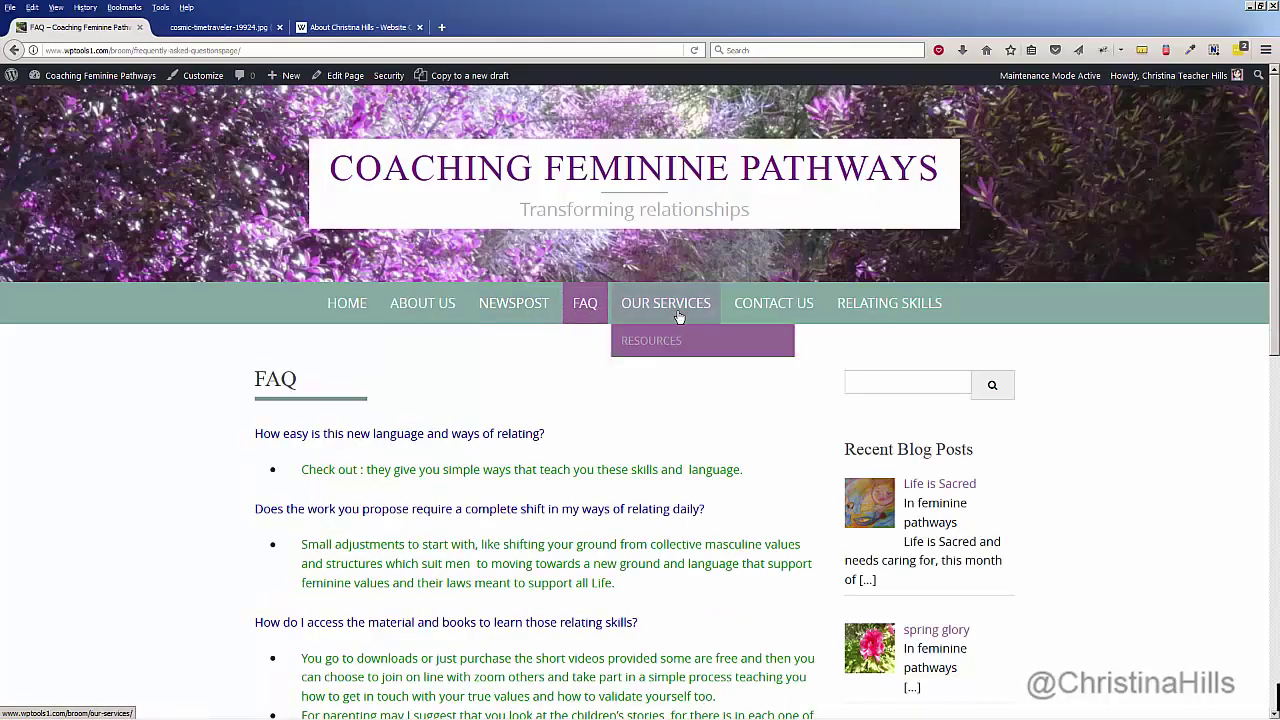
pyautogui.click(678, 316)
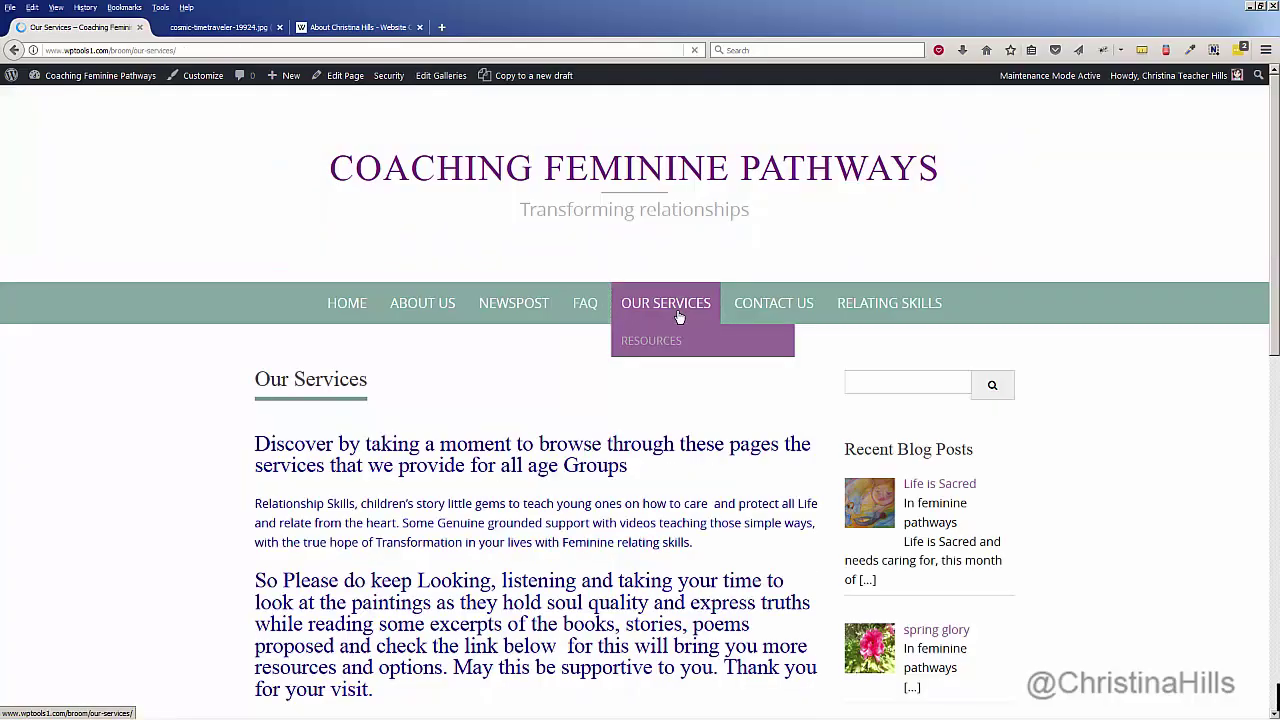
pyautogui.click(887, 305)
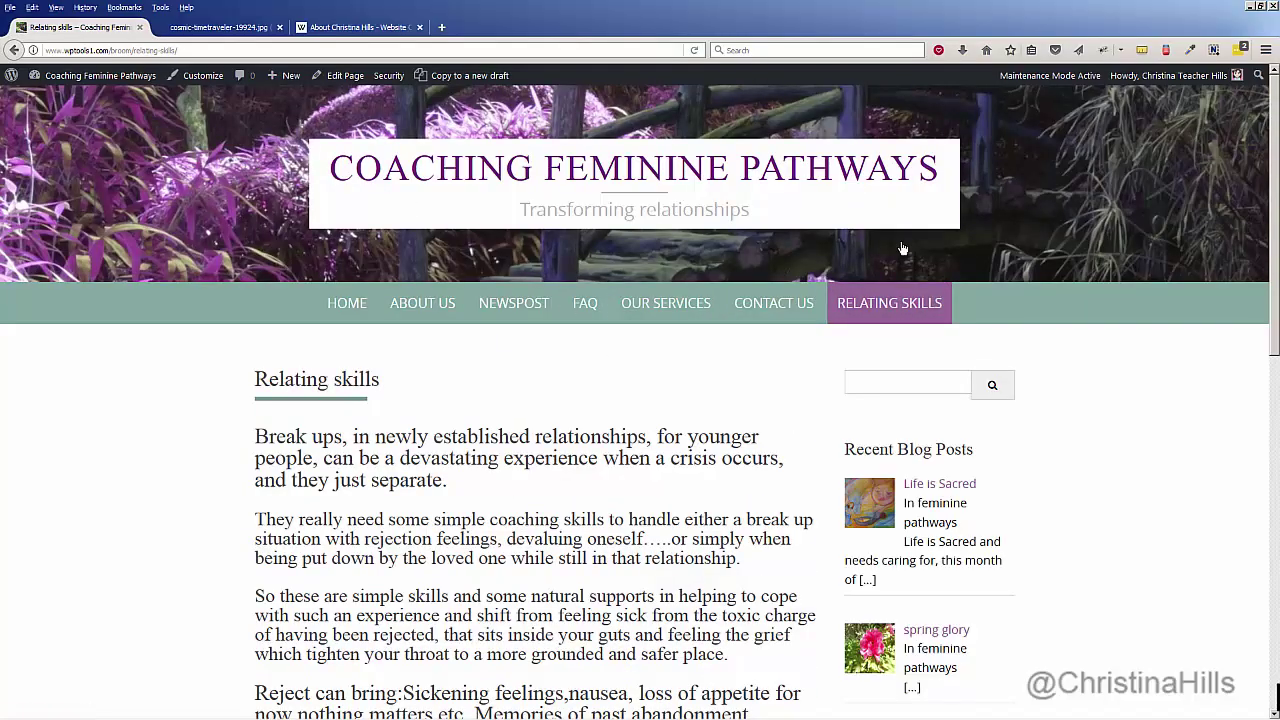
pyautogui.click(357, 309)
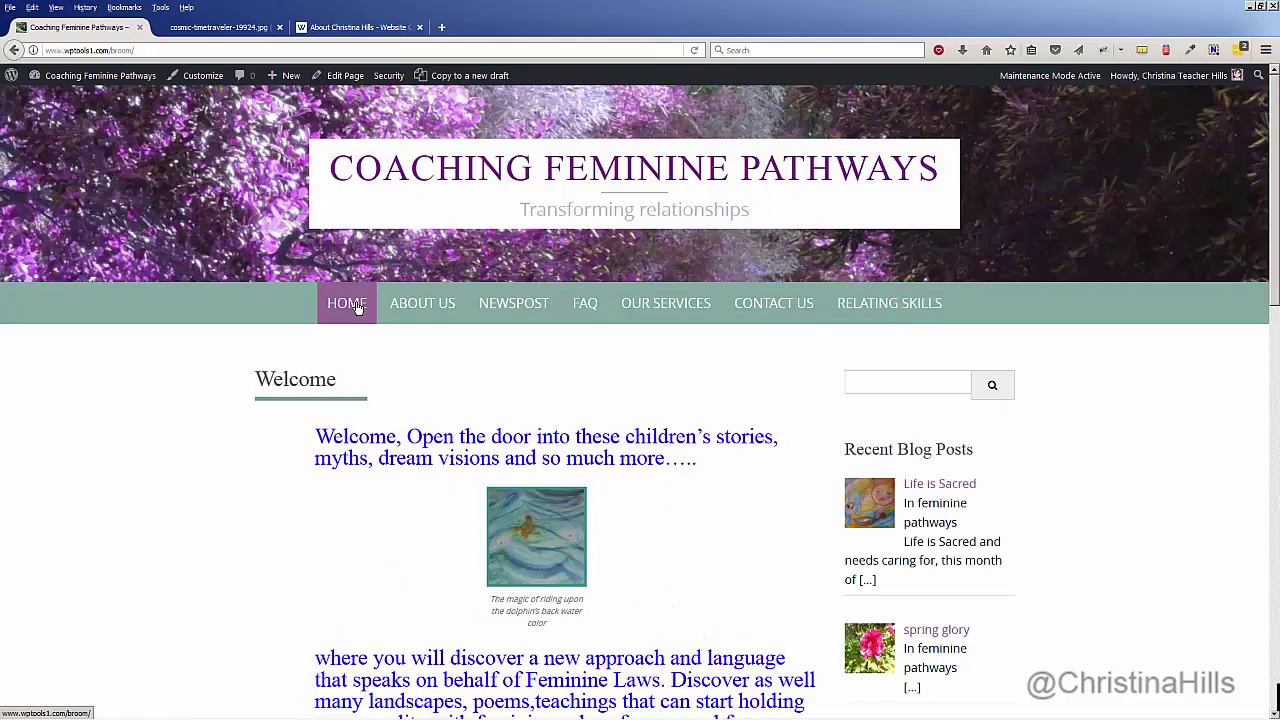
pyautogui.click(210, 33)
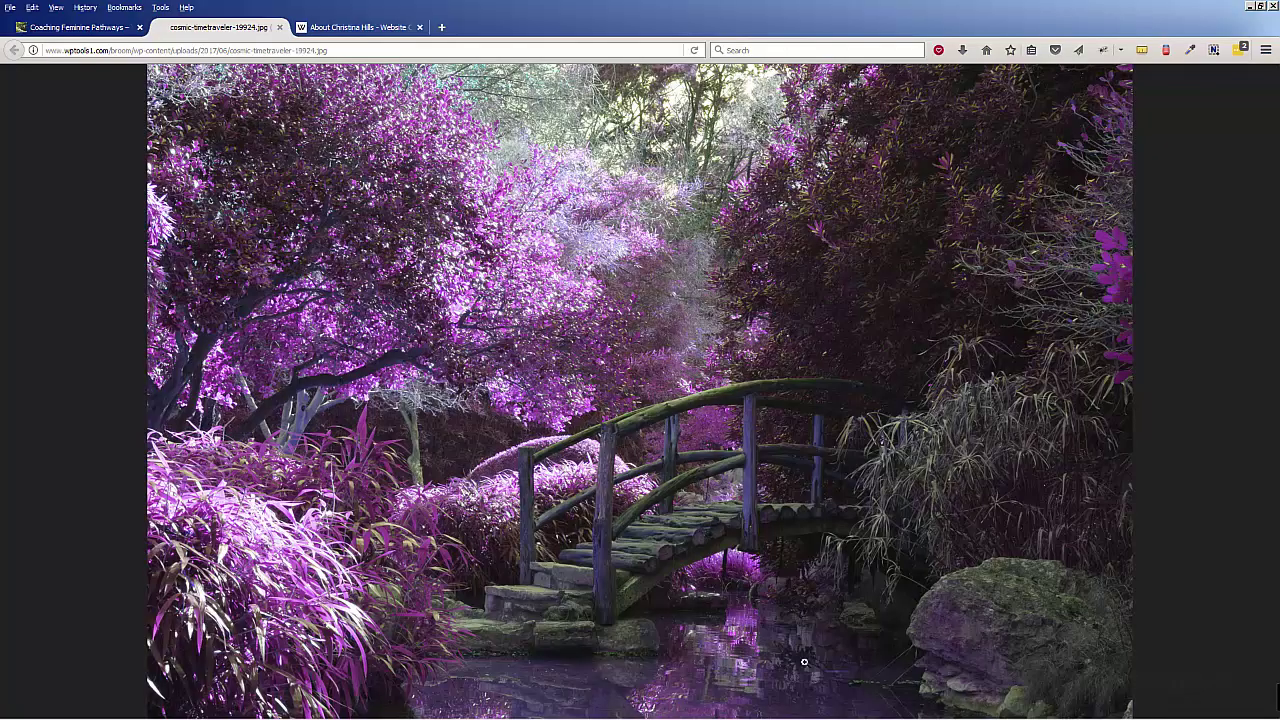
# Step: Revisit the About Us, Our Services, Relating Skills and Home pages on the site
pyautogui.click(84, 30)
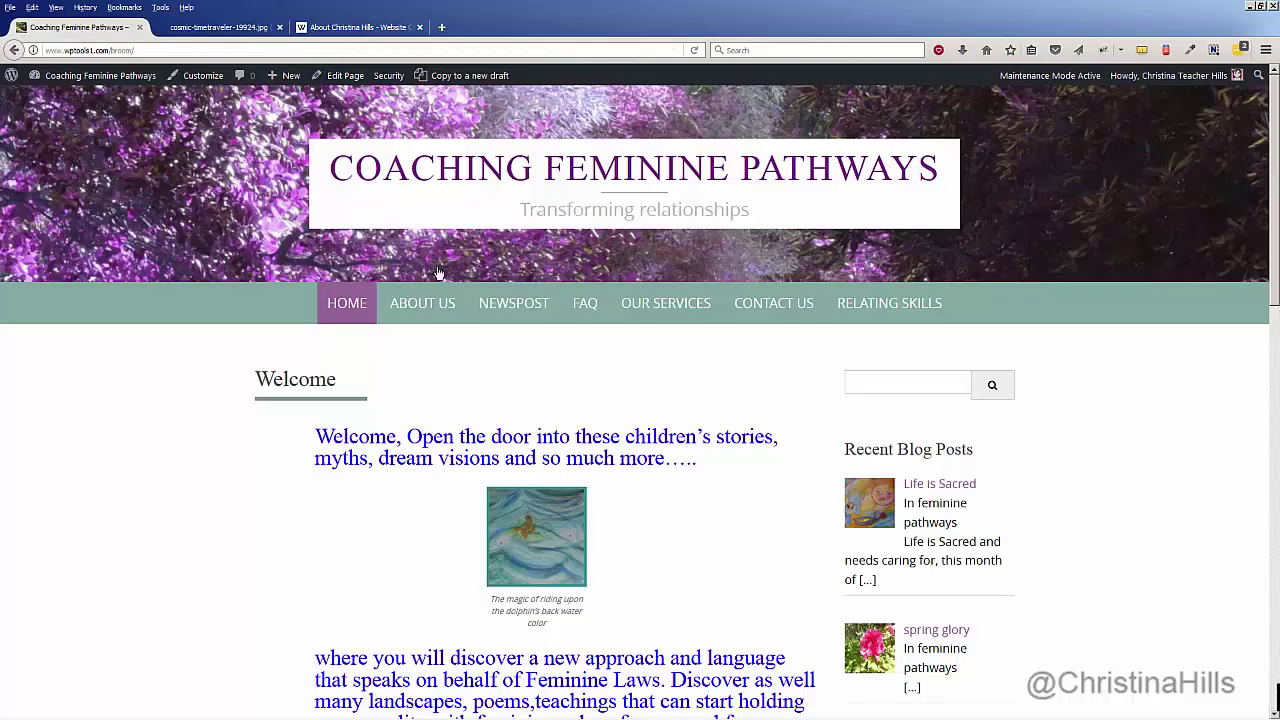
pyautogui.click(430, 312)
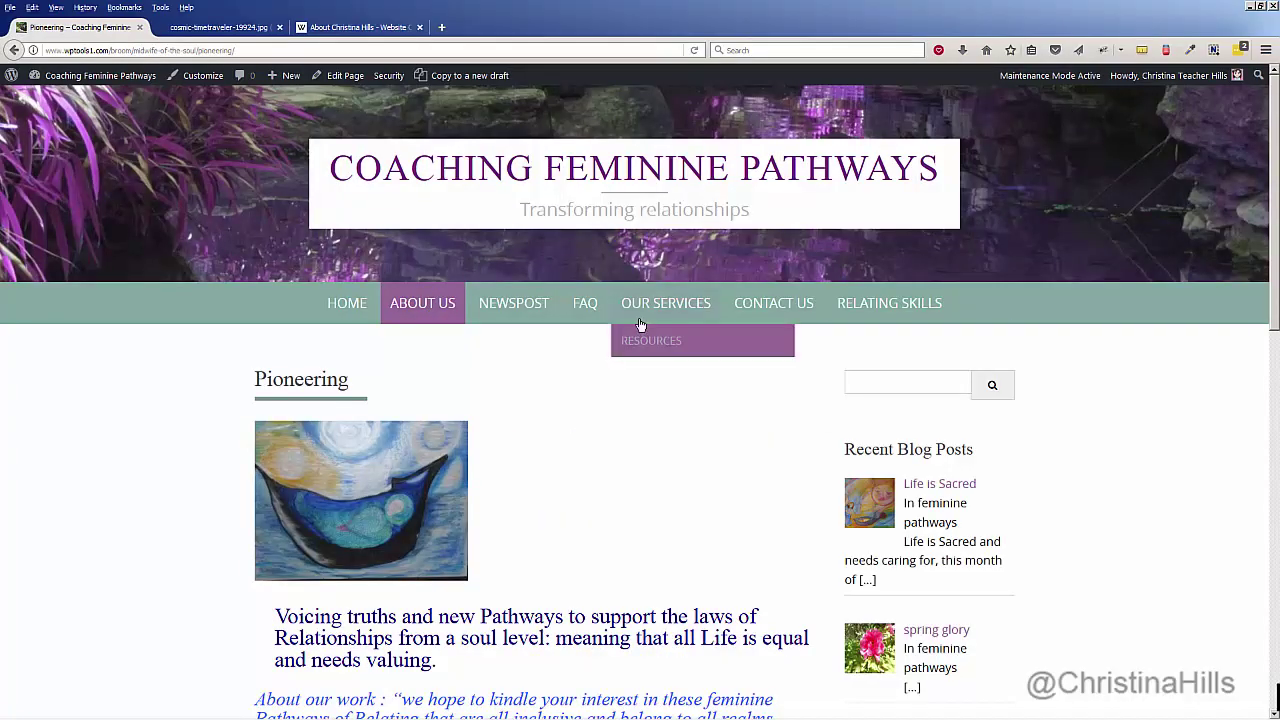
pyautogui.click(666, 303)
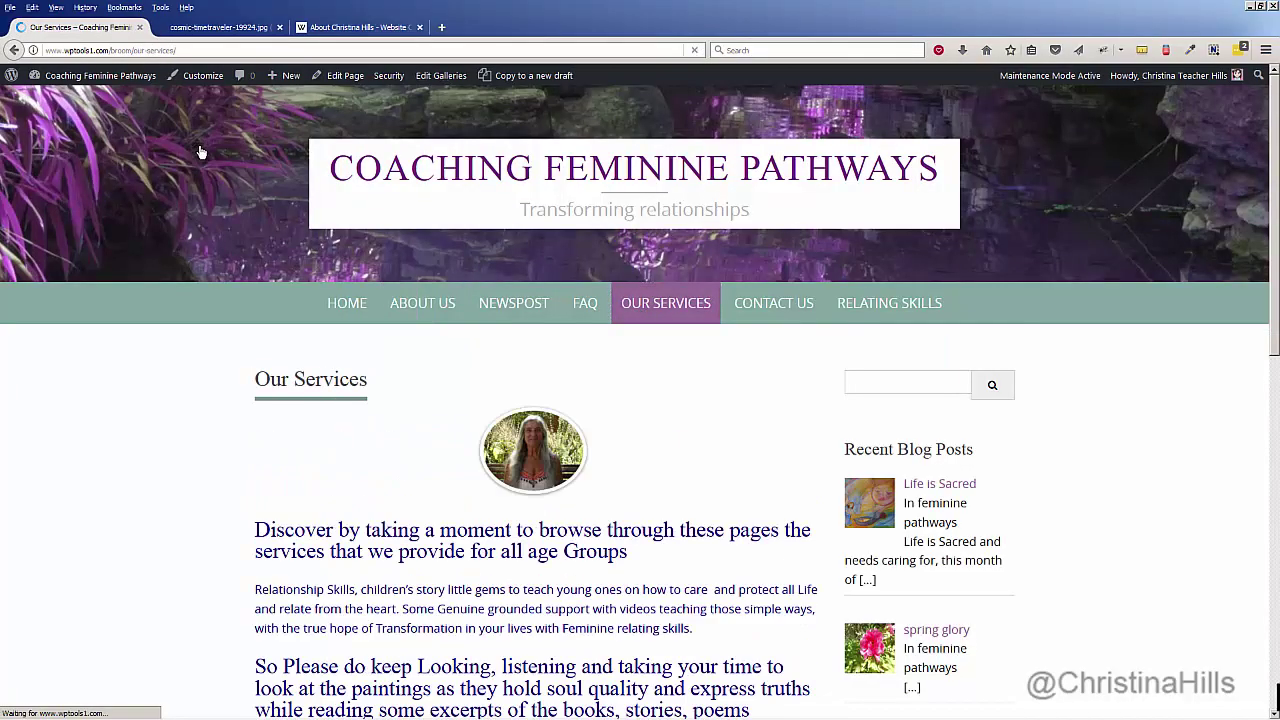
pyautogui.click(871, 313)
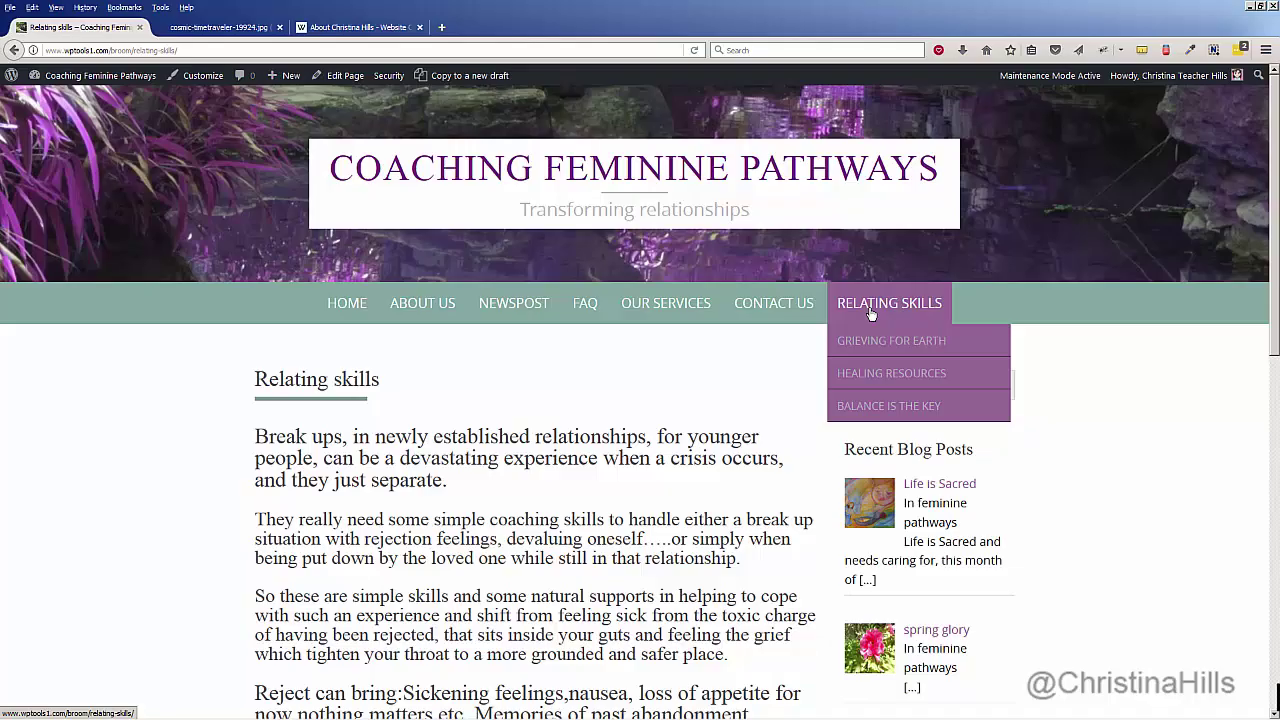
pyautogui.click(359, 300)
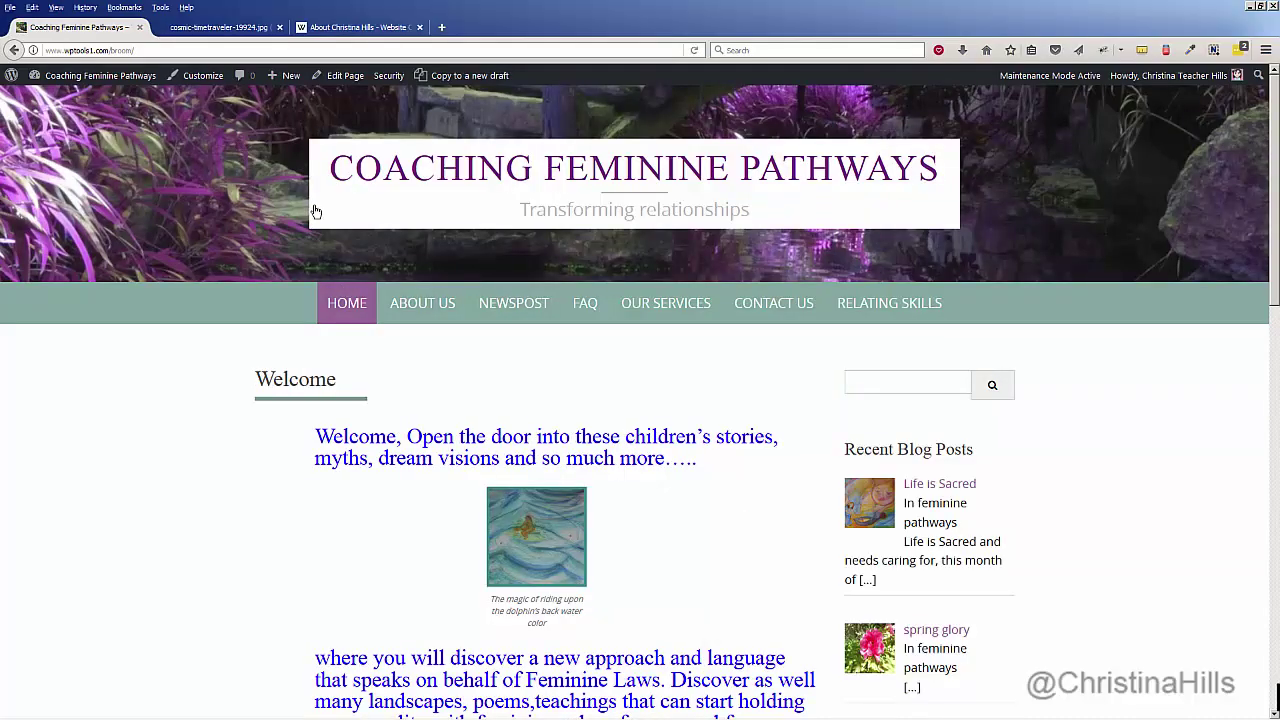
# Step: Open the Pioneering page, check the full bridge photo, and return to Pioneering
pyautogui.click(425, 315)
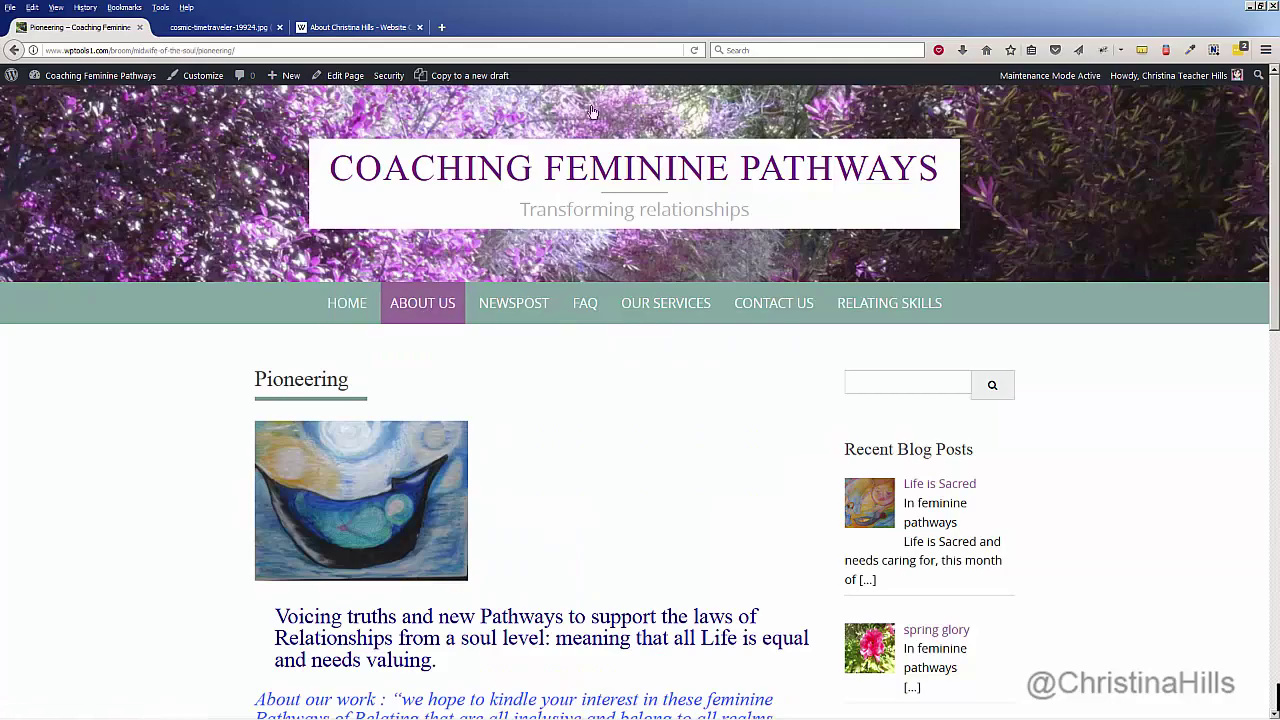
pyautogui.click(248, 29)
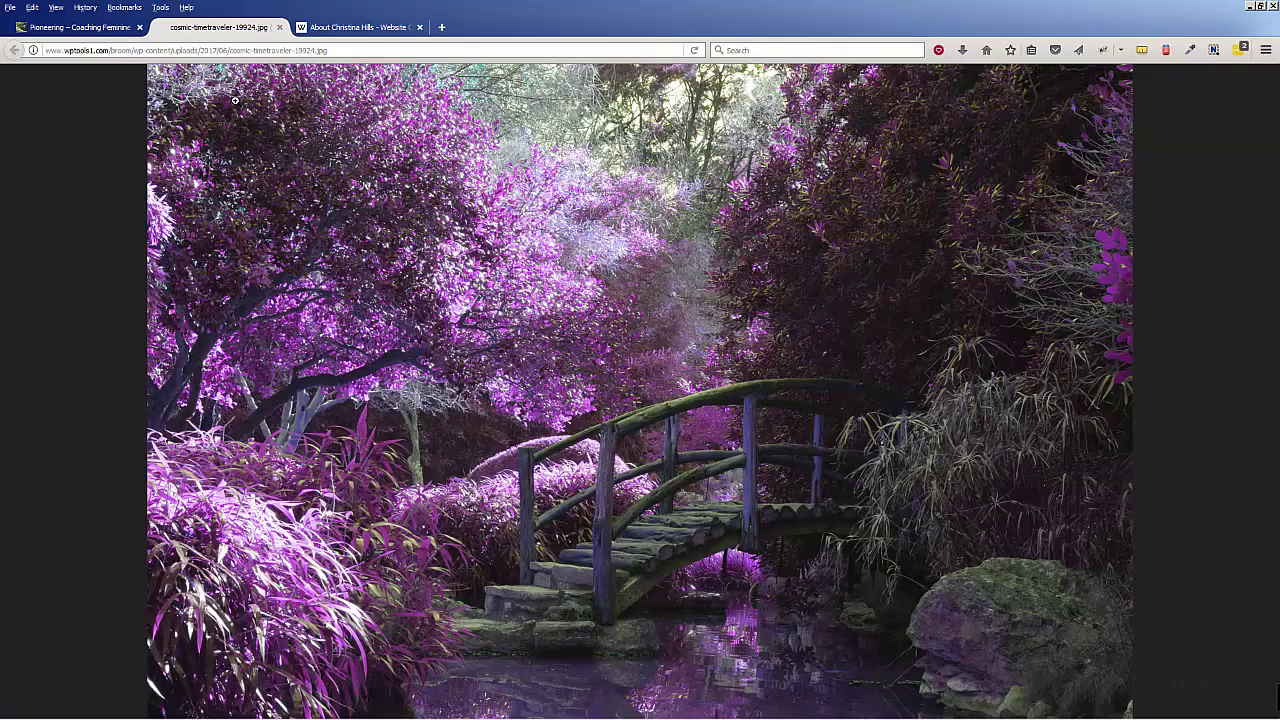
pyautogui.click(105, 30)
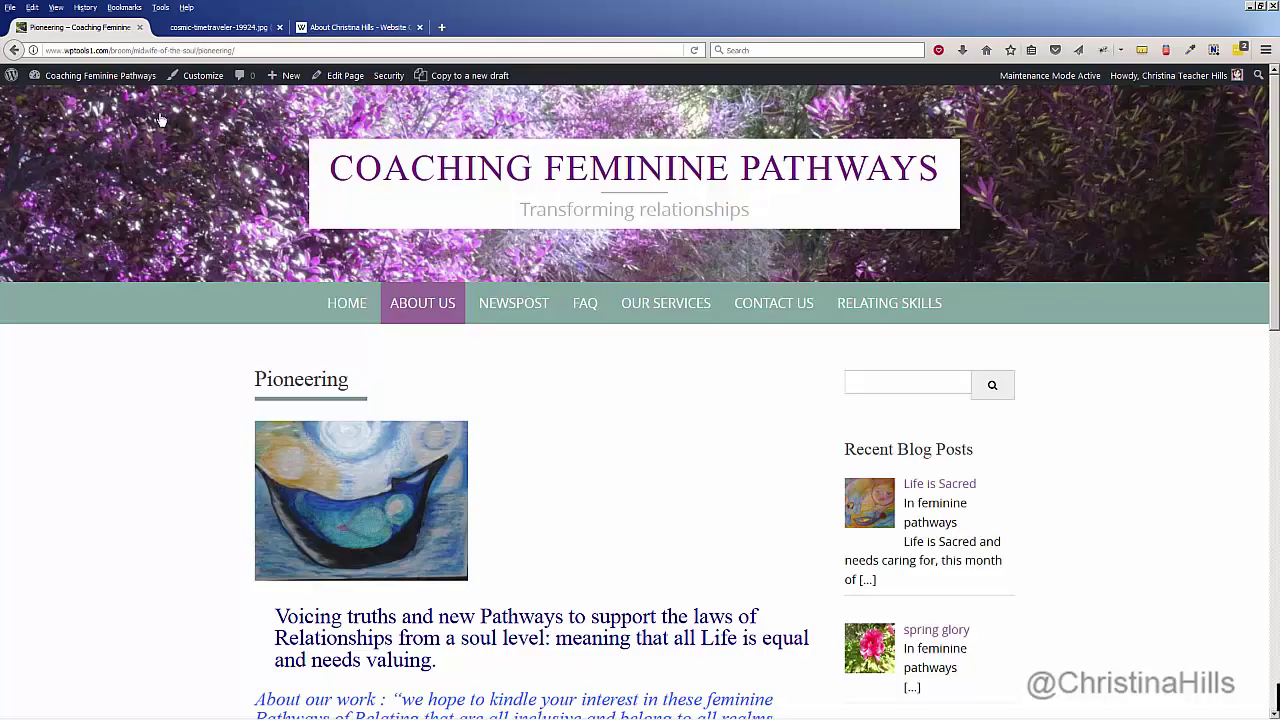
# Step: Go to the admin Dashboard and open the Media Library
pyautogui.moveTo(50, 80)
pyautogui.click(58, 104)
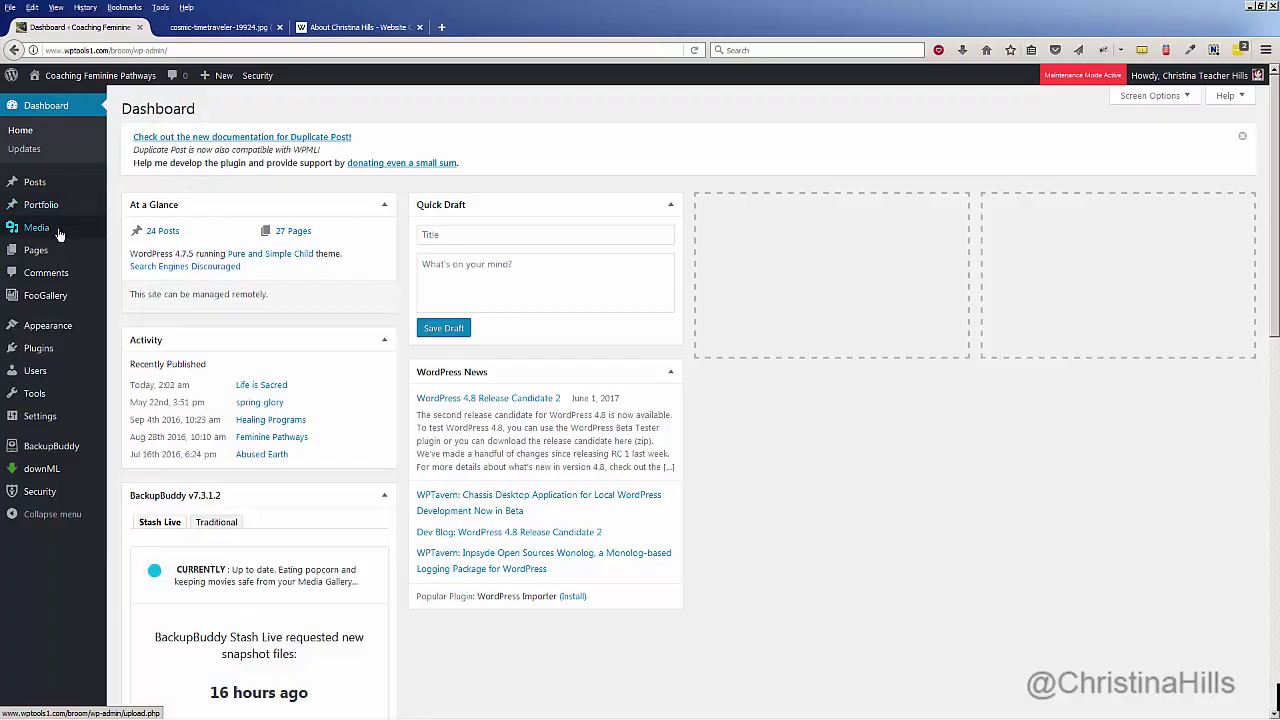
pyautogui.click(58, 232)
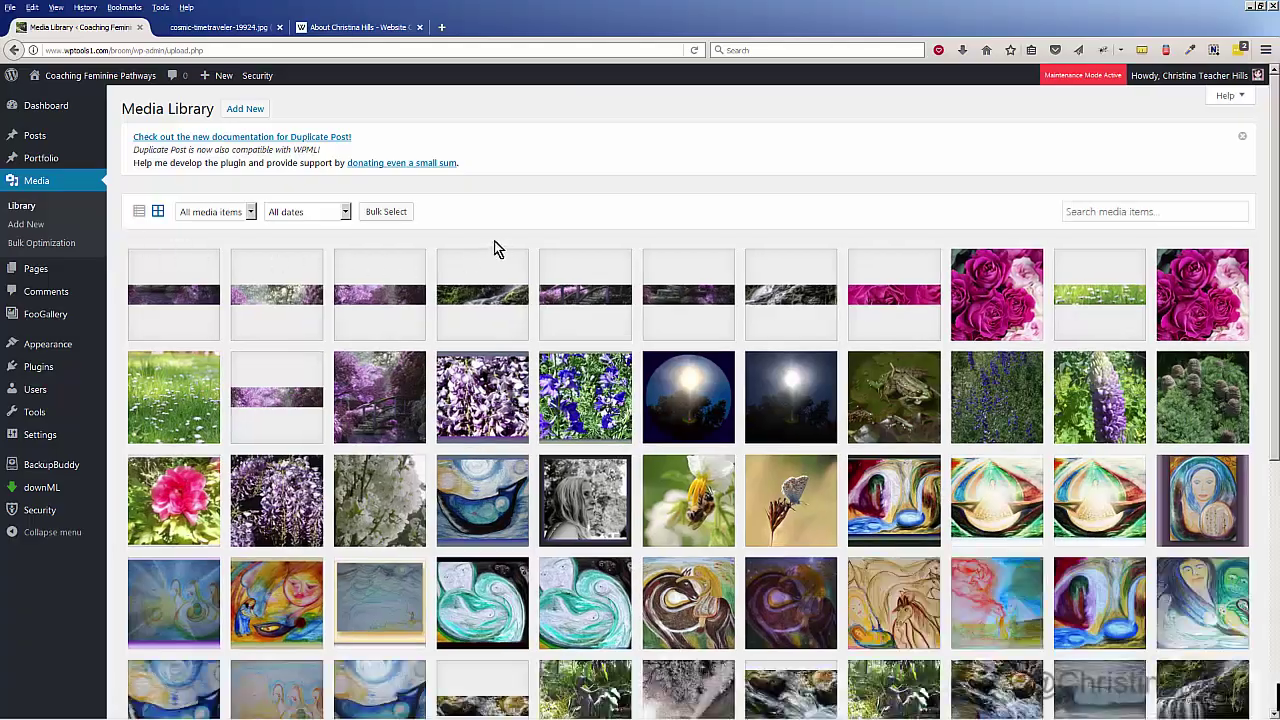
# Step: Inspect the bridge photo full-size and in its Attachment Details, then close the details
pyautogui.click(250, 30)
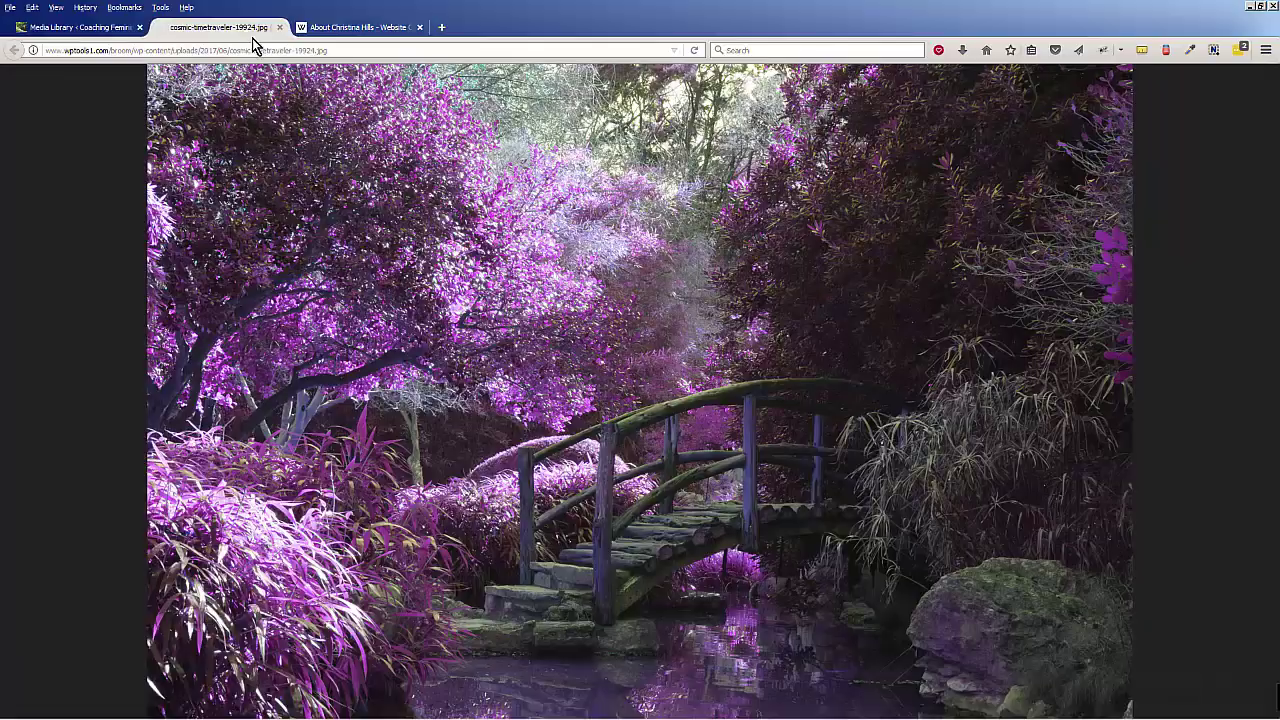
pyautogui.click(106, 30)
pyautogui.click(383, 388)
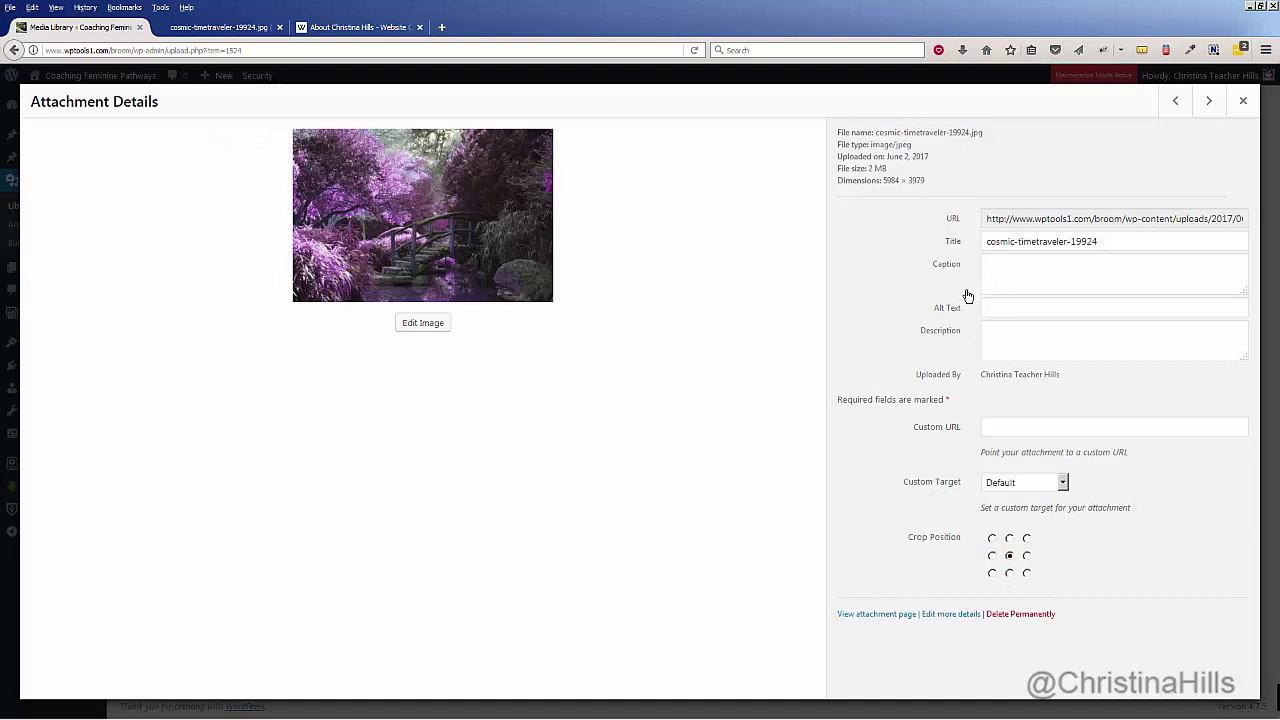
pyautogui.click(1244, 102)
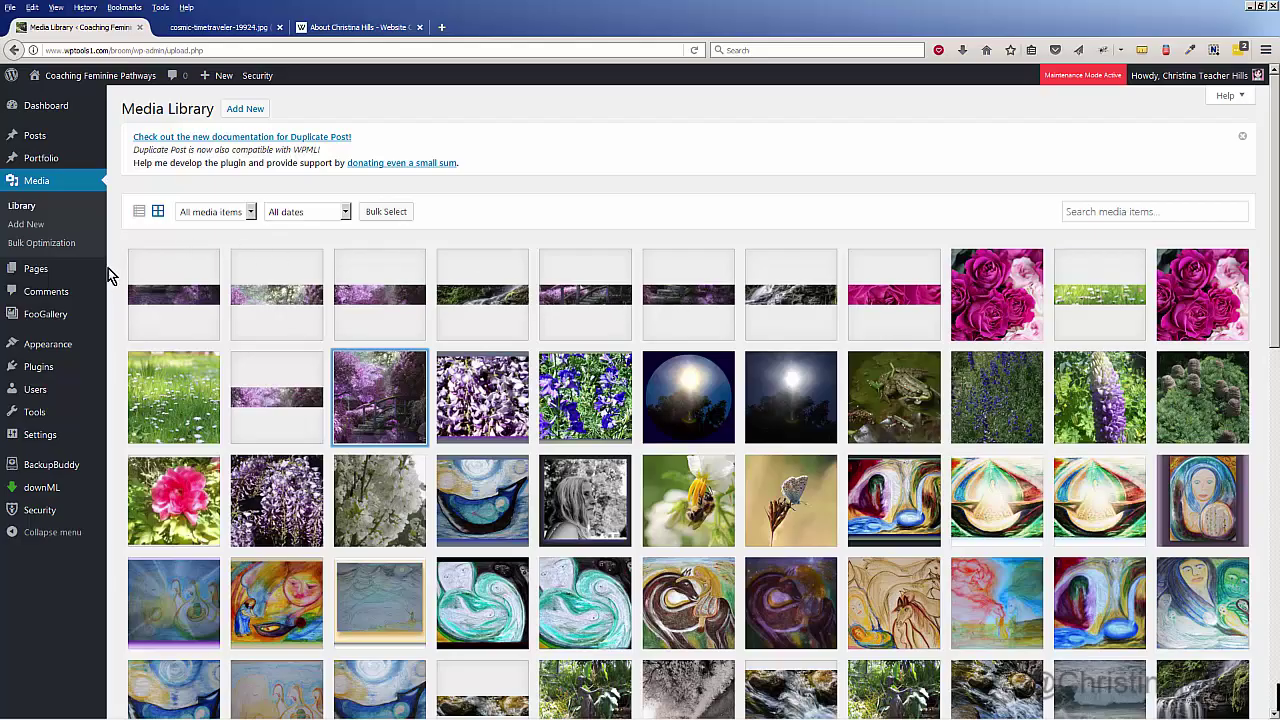
pyautogui.moveTo(33, 342)
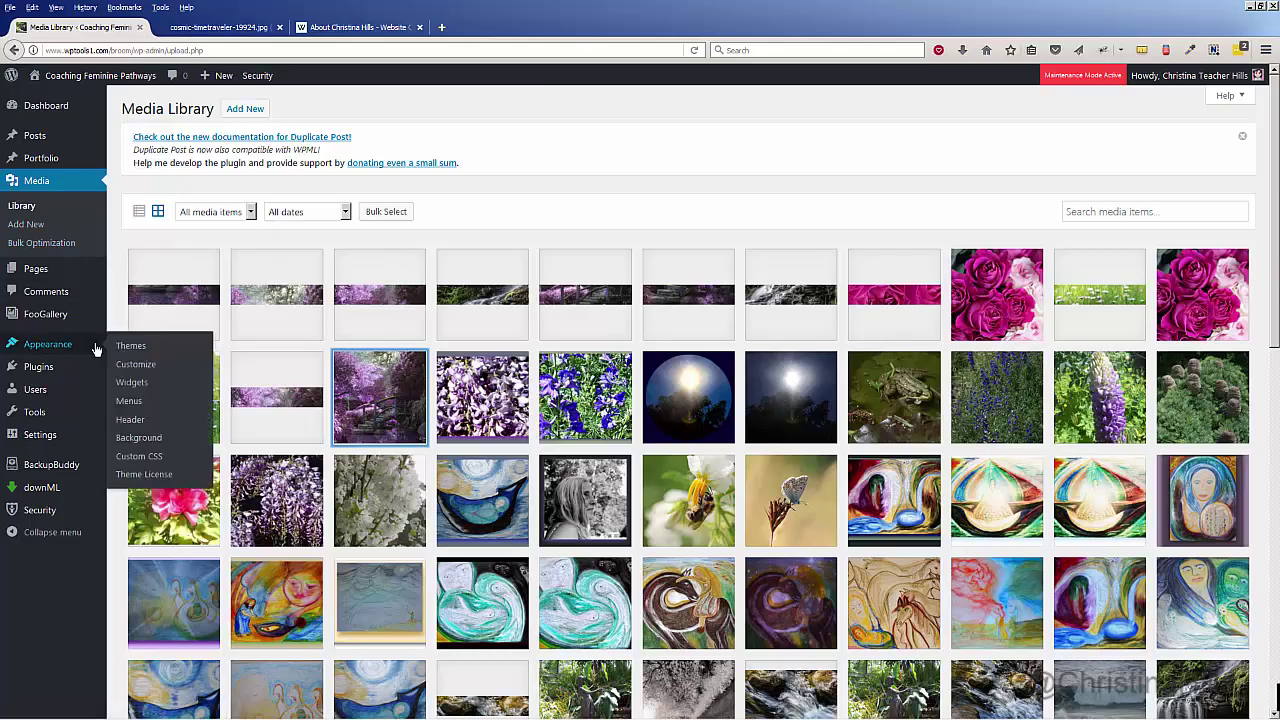
# Step: Open the Customizer's Header Image section listing six uploaded purple garden headers
pyautogui.click(137, 366)
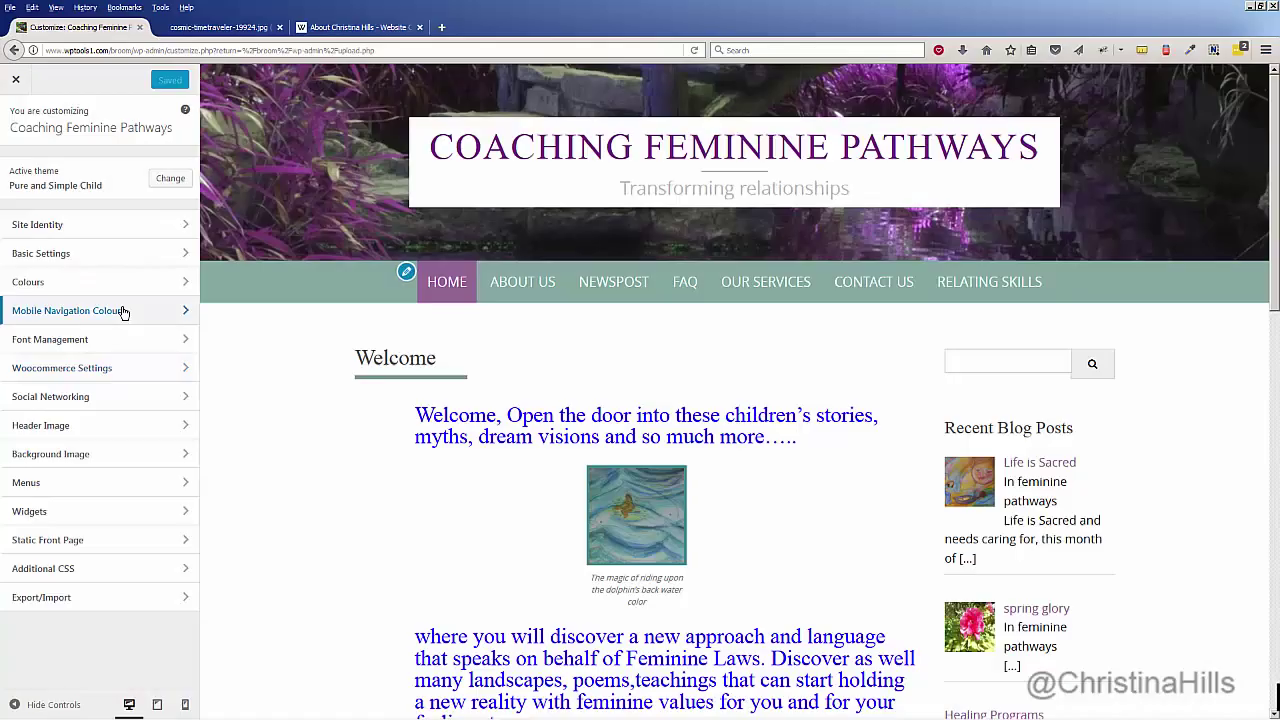
pyautogui.click(113, 436)
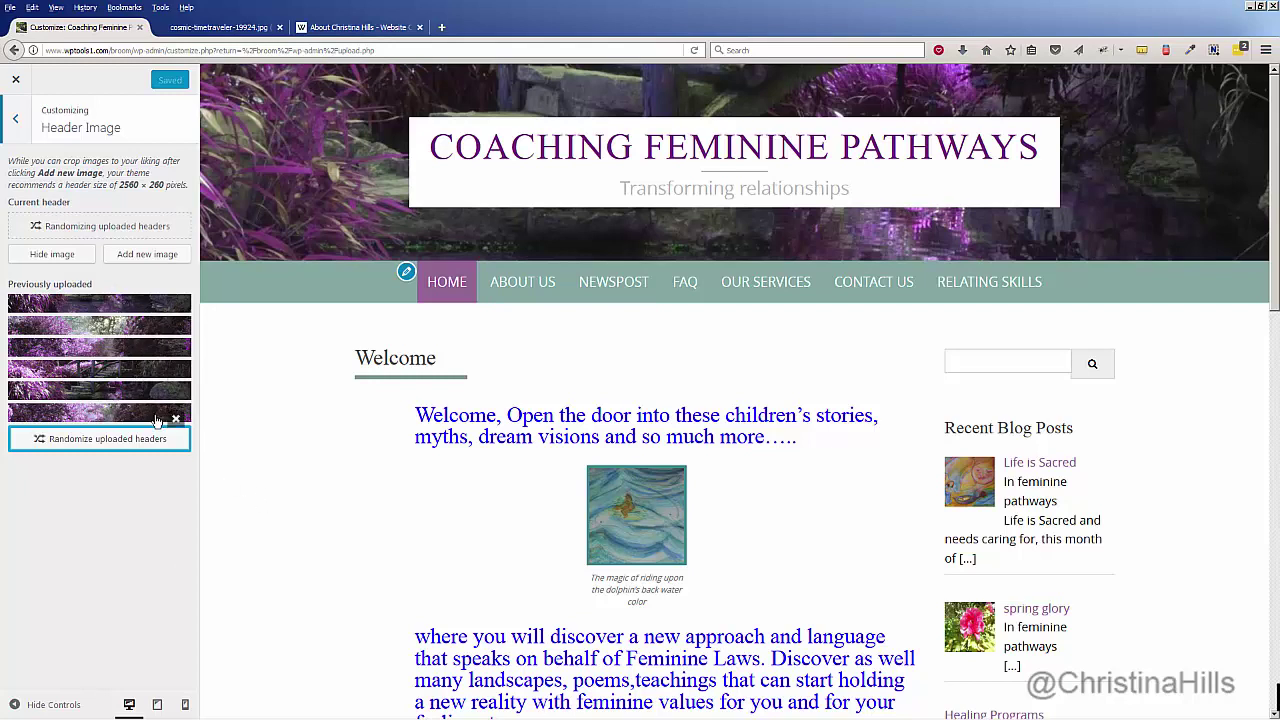
# Step: Choose cosmic-timetraveler-19924.jpg from the Media Library as a new header to crop
pyautogui.click(147, 255)
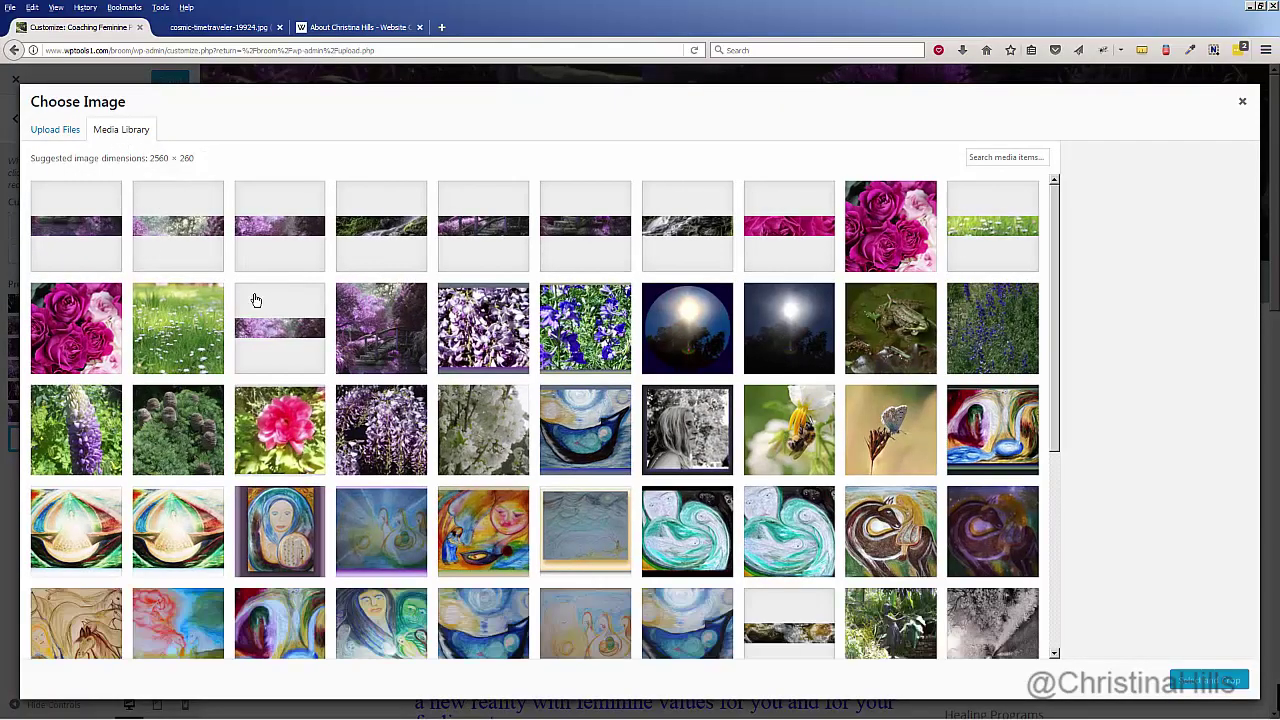
pyautogui.click(388, 316)
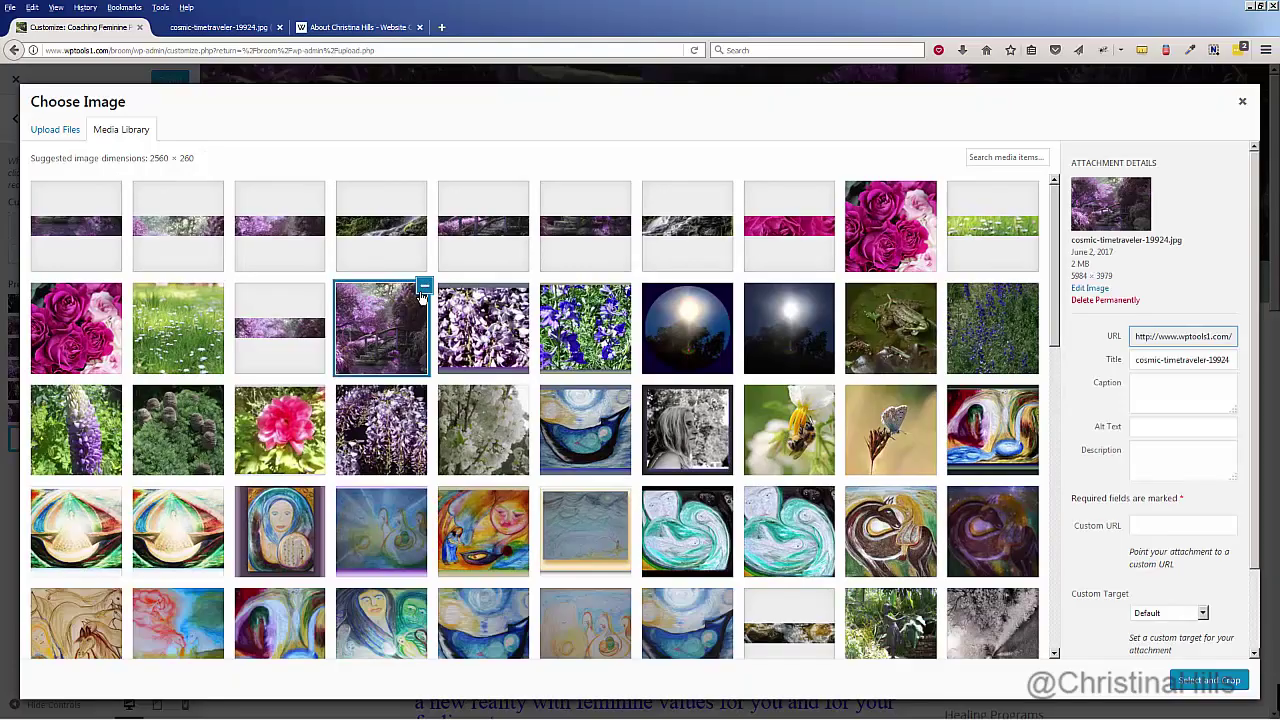
pyautogui.click(1203, 681)
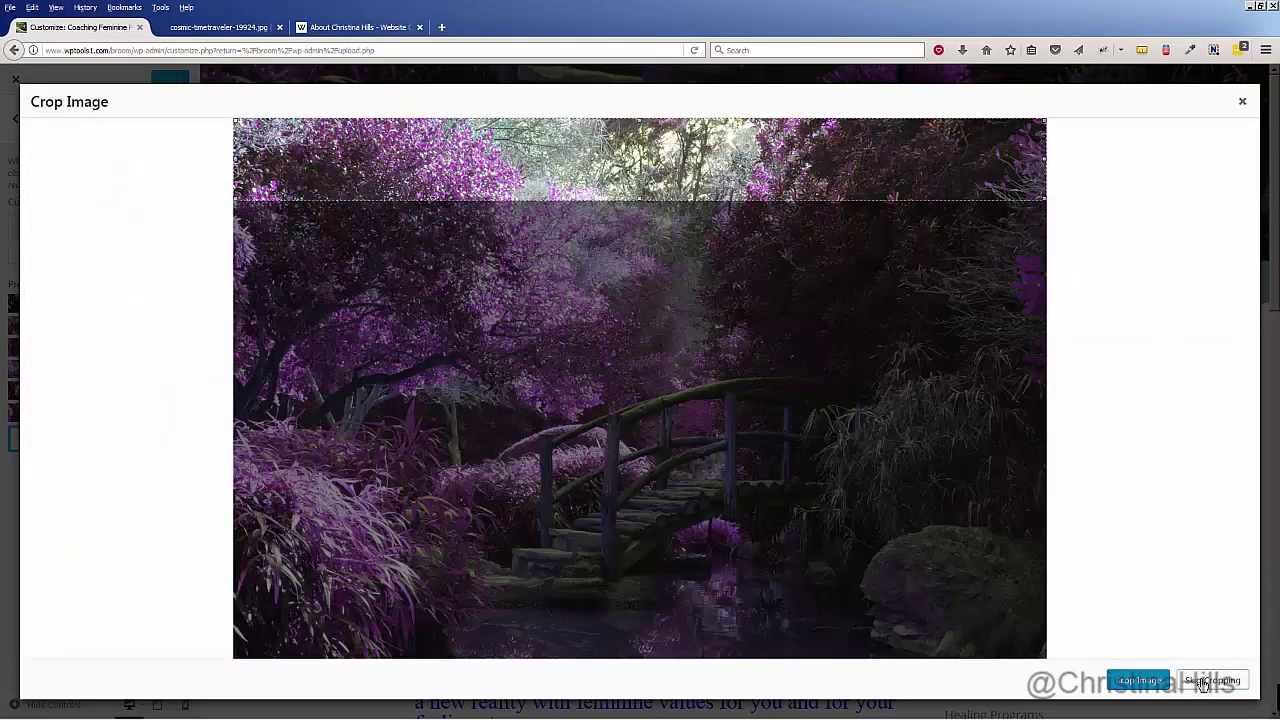
# Step: Crop the bridge photo to a wide strip over the bridge and apply it as header
pyautogui.moveTo(785, 172); pyautogui.dragTo(805, 438)
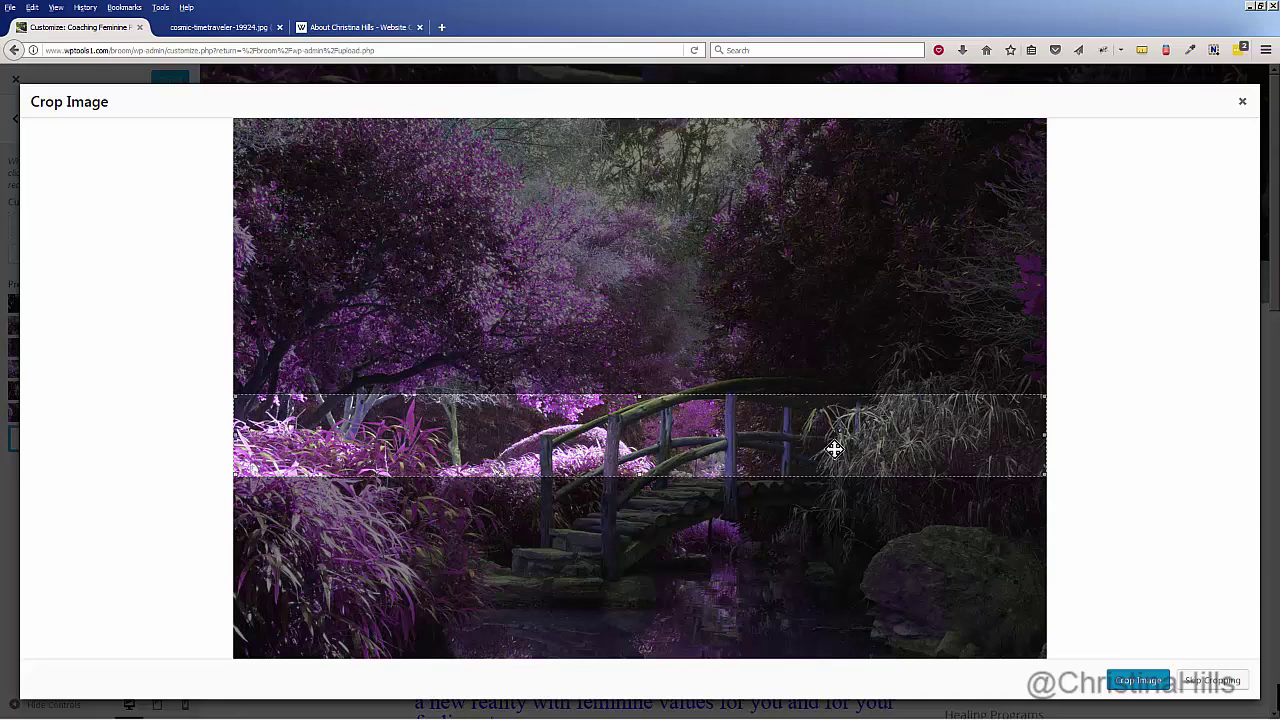
pyautogui.click(1140, 681)
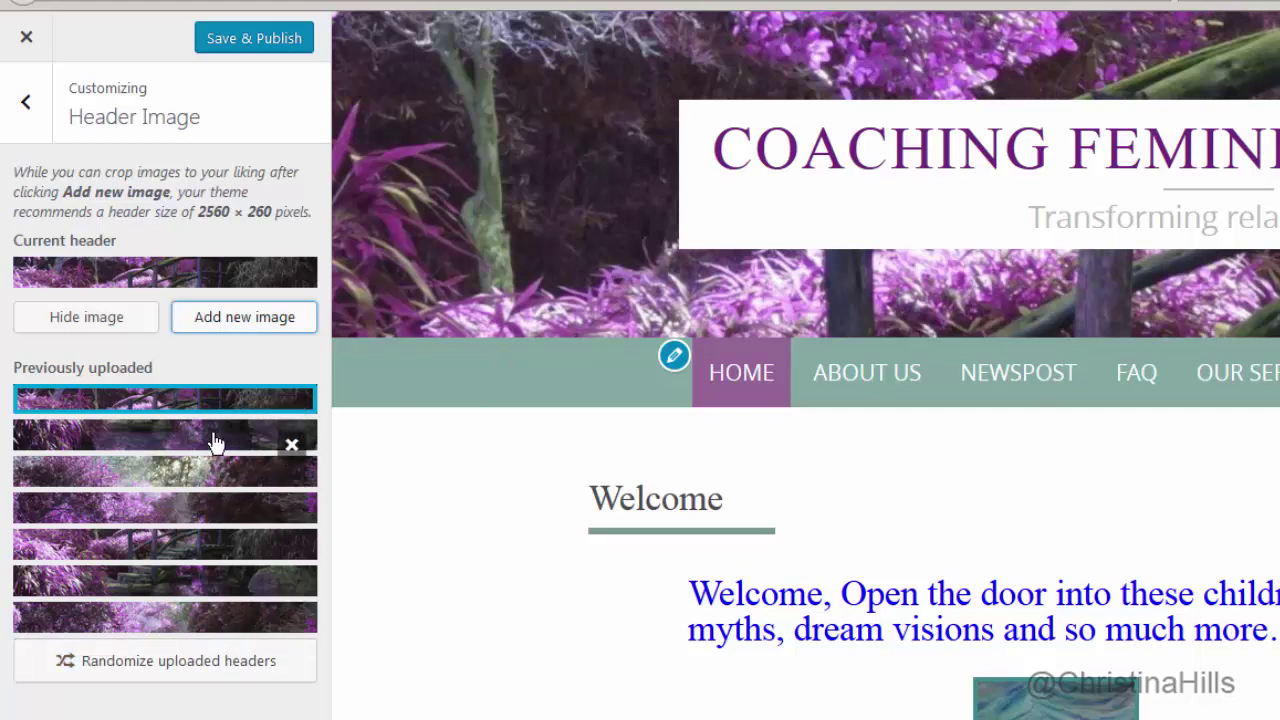
# Step: Set the header to Randomize uploaded headers, Save & Publish, and exit the Customizer
pyautogui.click(207, 677)
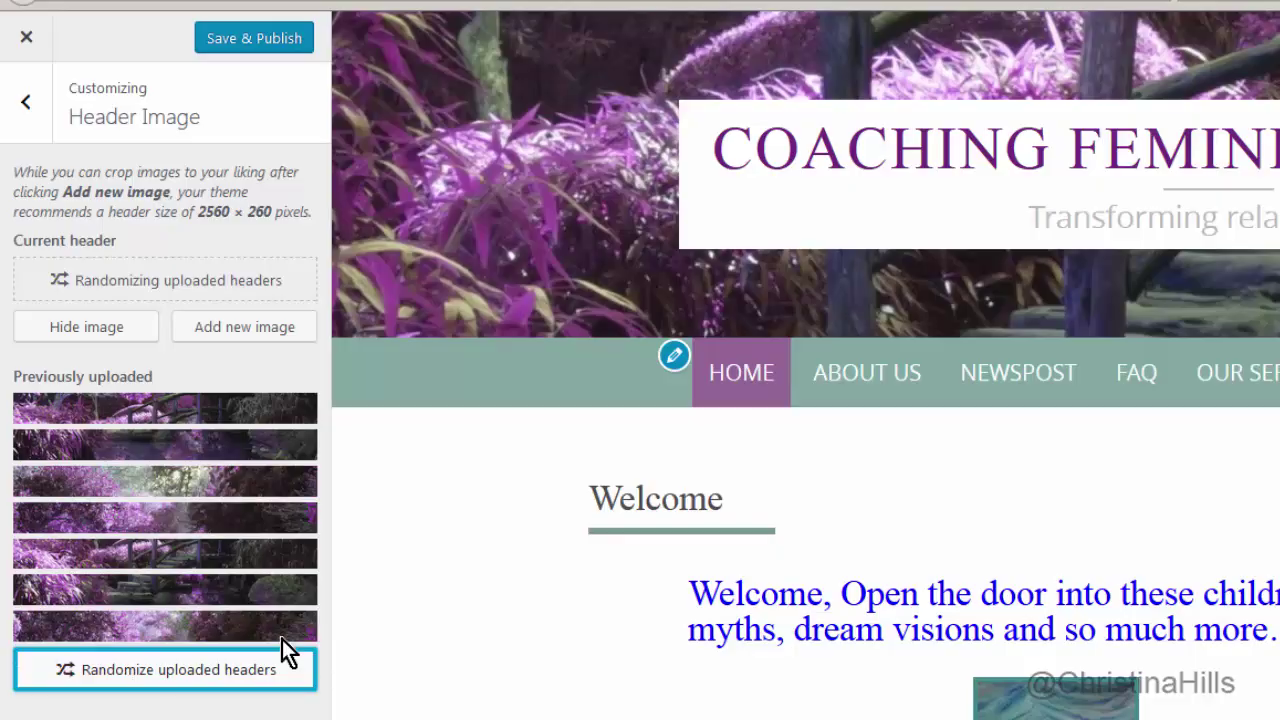
pyautogui.click(229, 38)
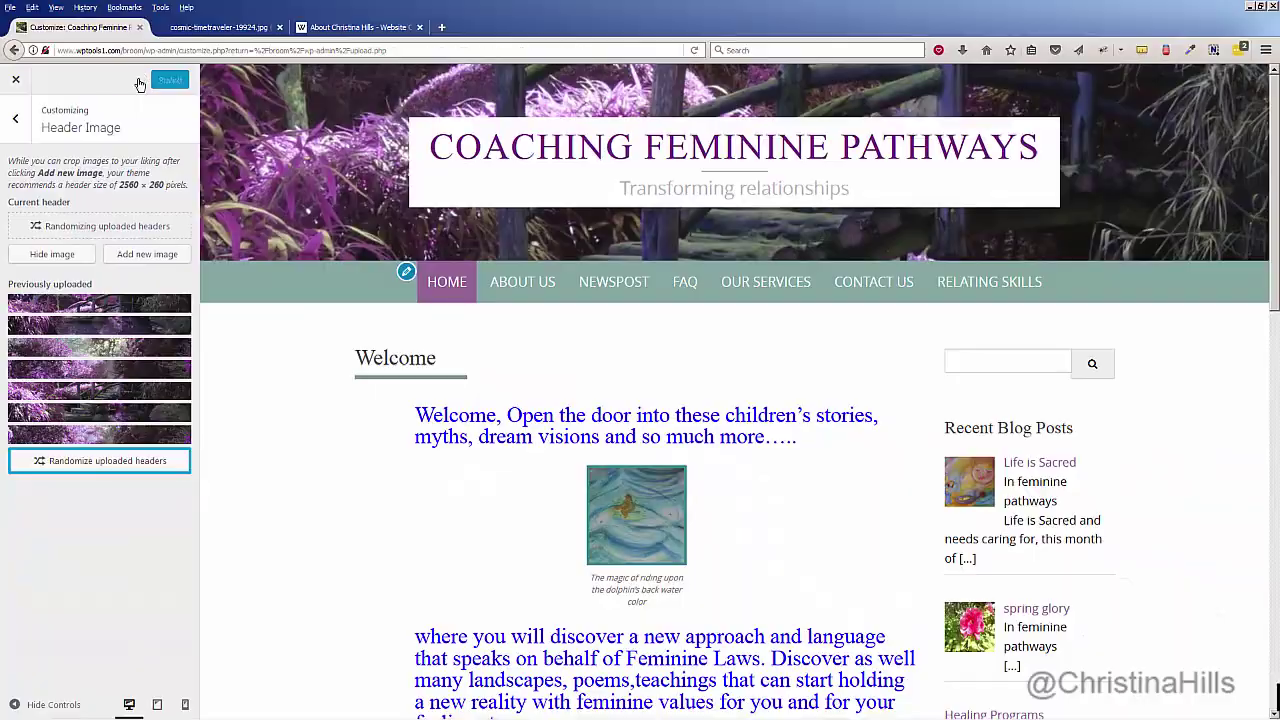
pyautogui.click(17, 82)
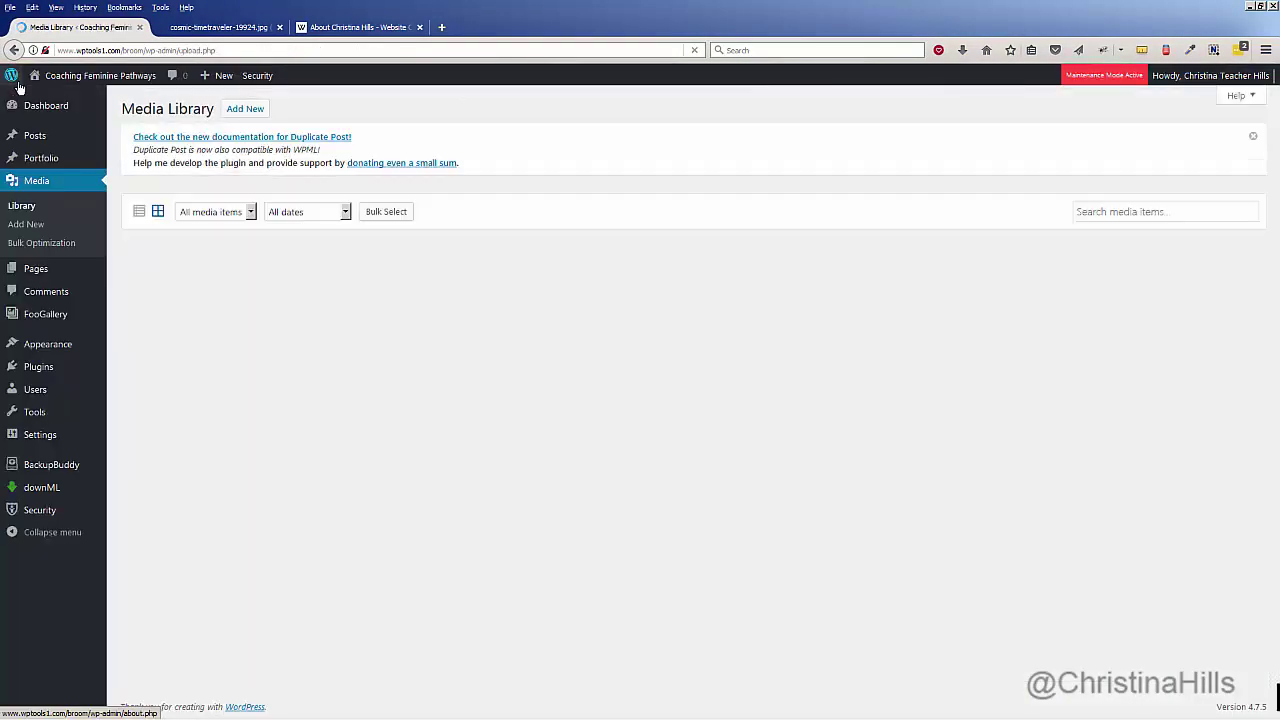
# Step: Visit the live site and check the headers on About Us and Newspost
pyautogui.moveTo(33, 78)
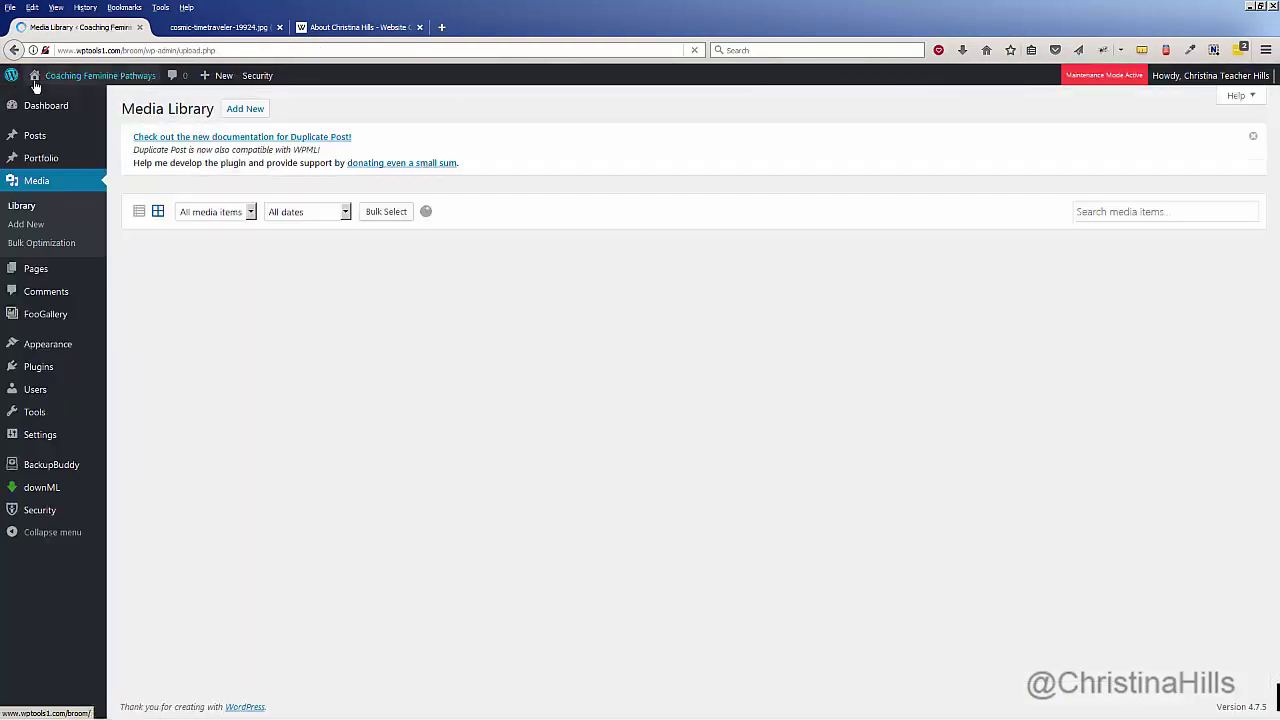
pyautogui.click(55, 102)
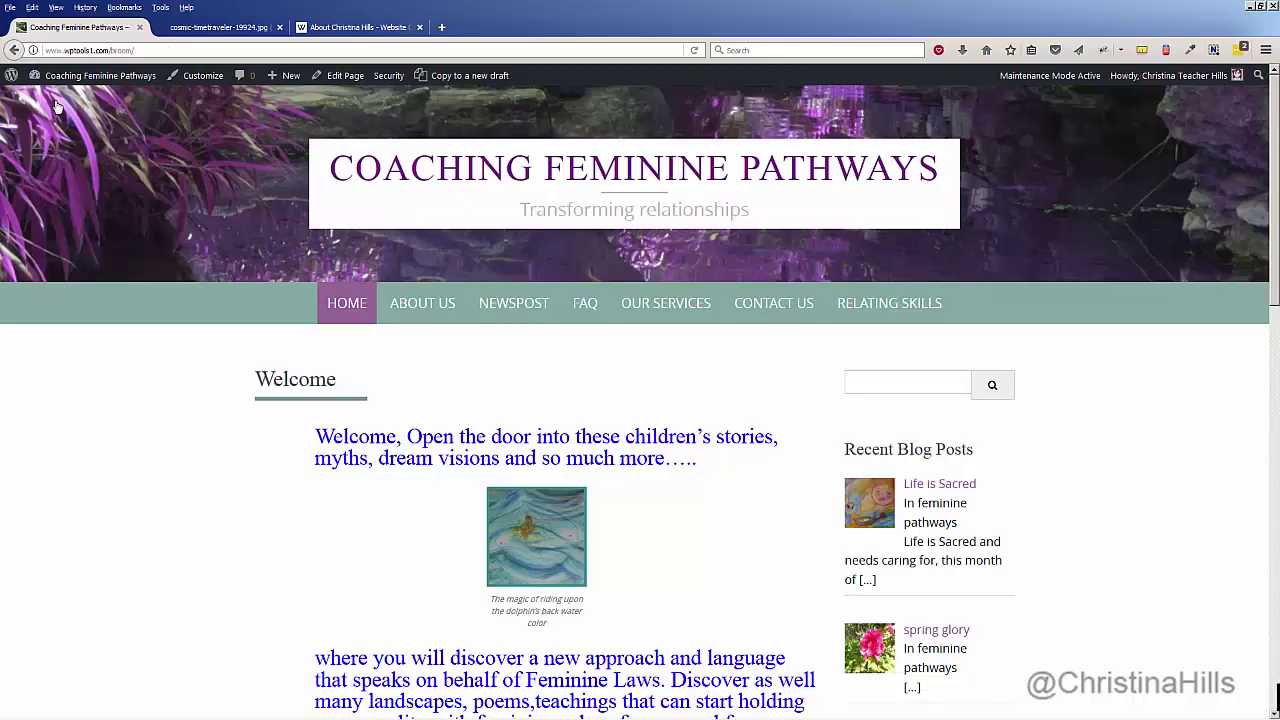
pyautogui.click(417, 308)
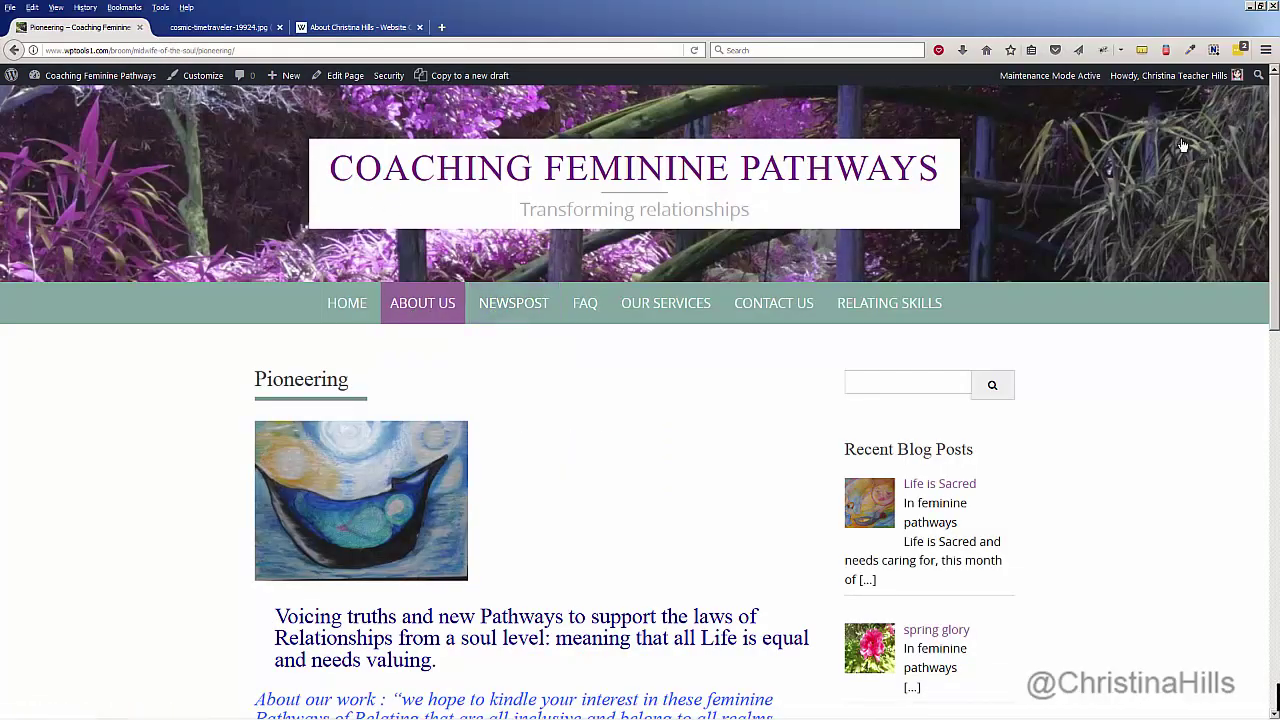
pyautogui.click(495, 310)
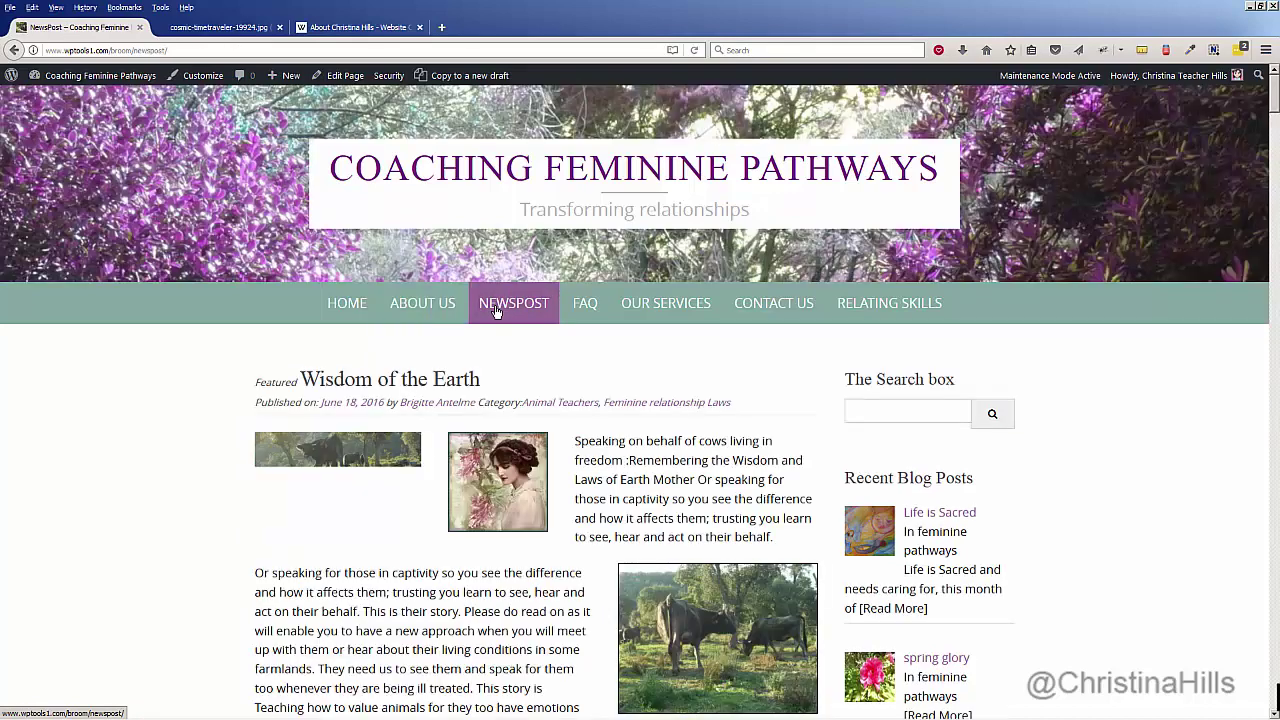
# Step: View the bridge photo, then check FAQ, Our Services and Contact Us headers before returning home
pyautogui.click(228, 30)
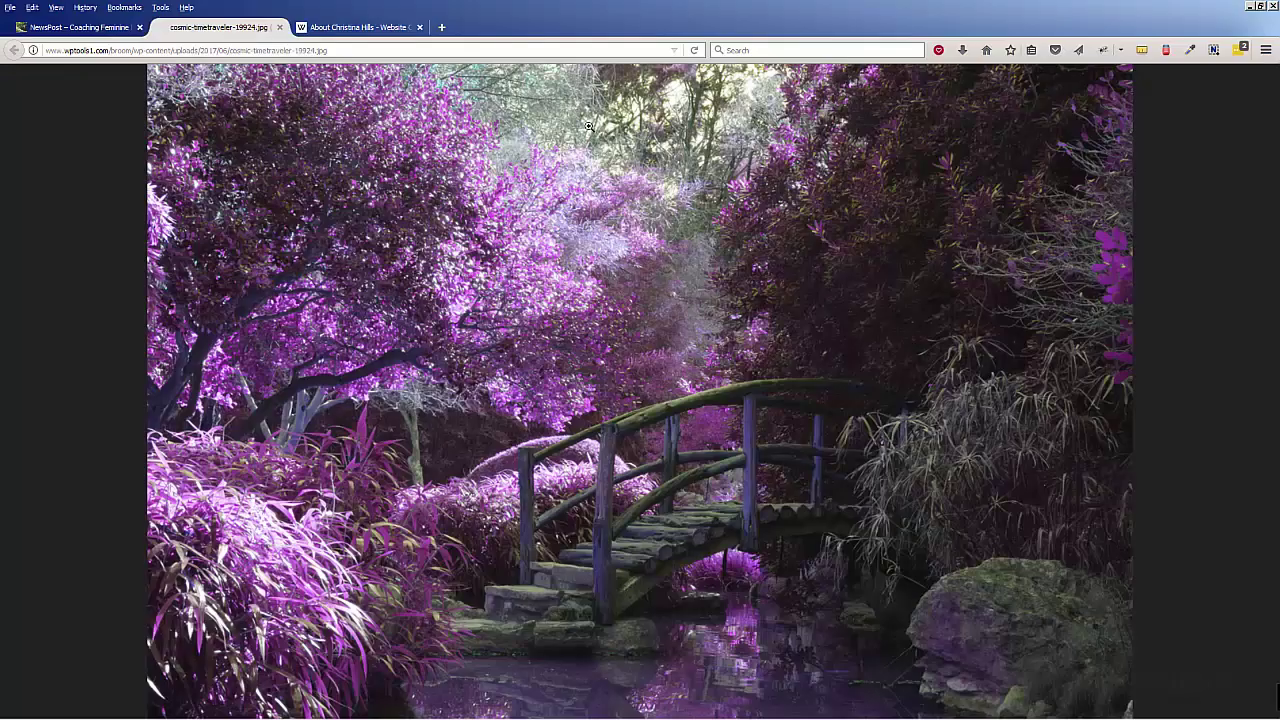
pyautogui.click(62, 30)
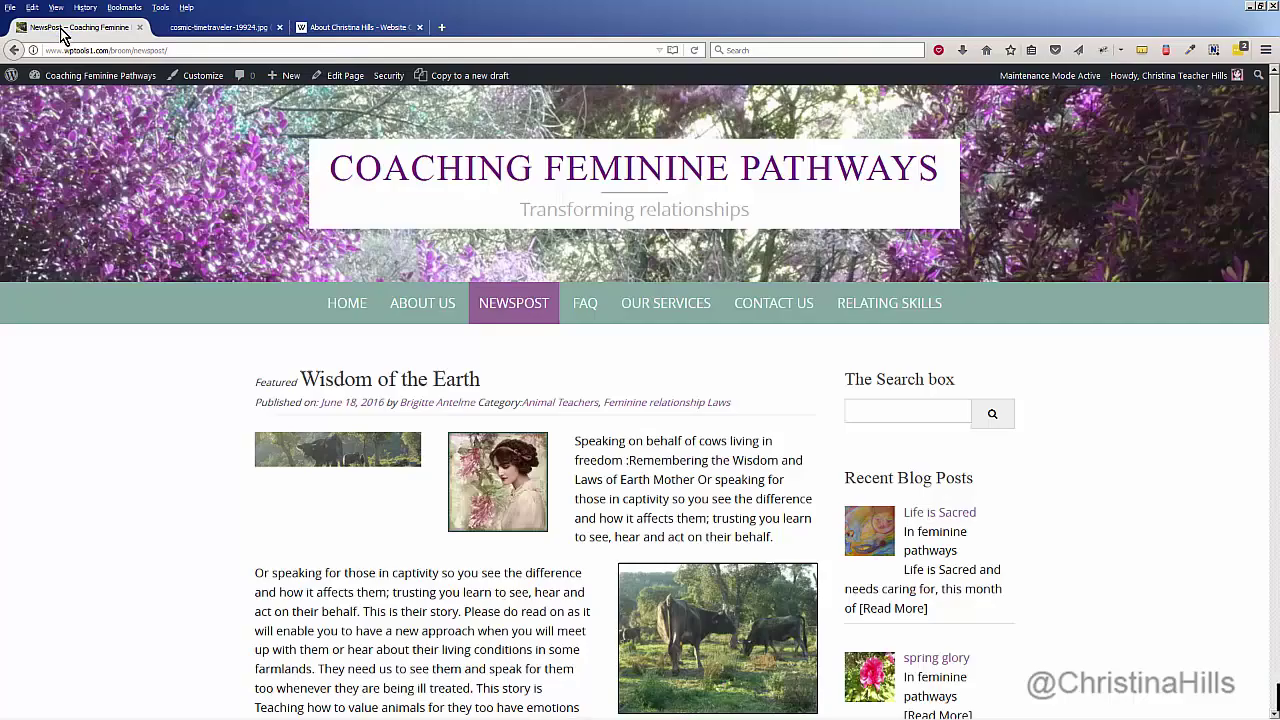
pyautogui.moveTo(638, 303)
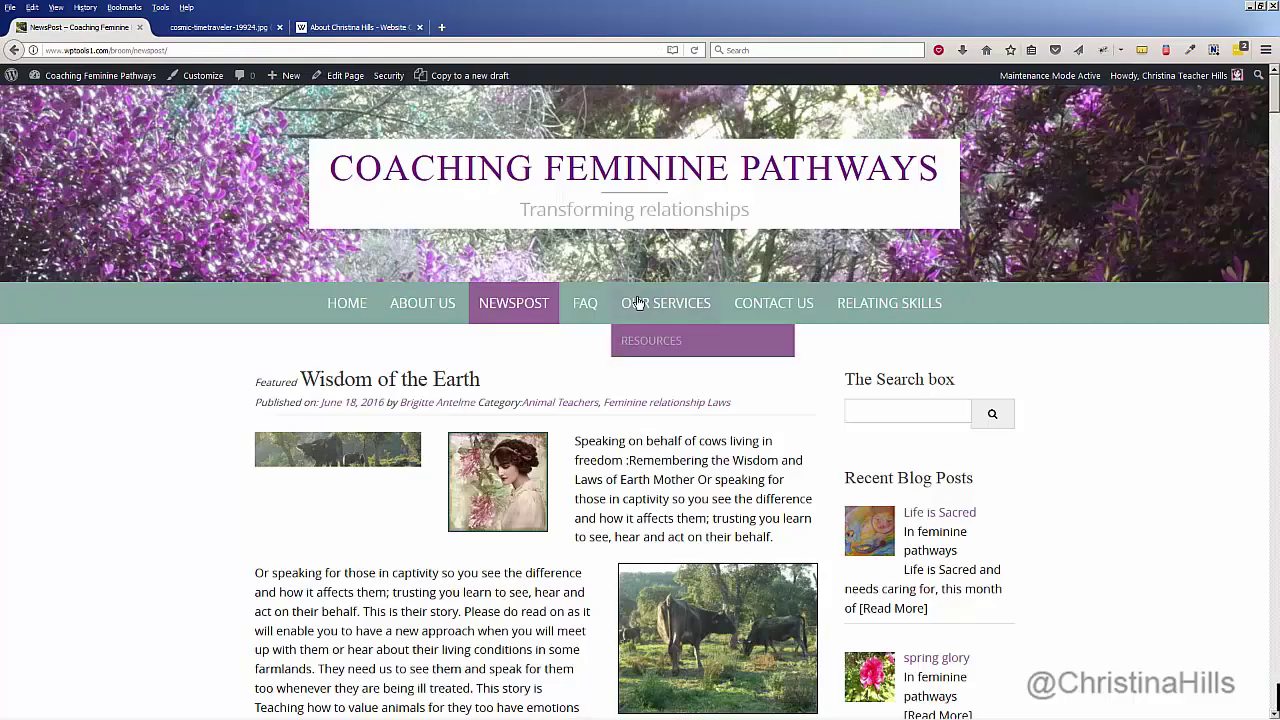
pyautogui.click(584, 308)
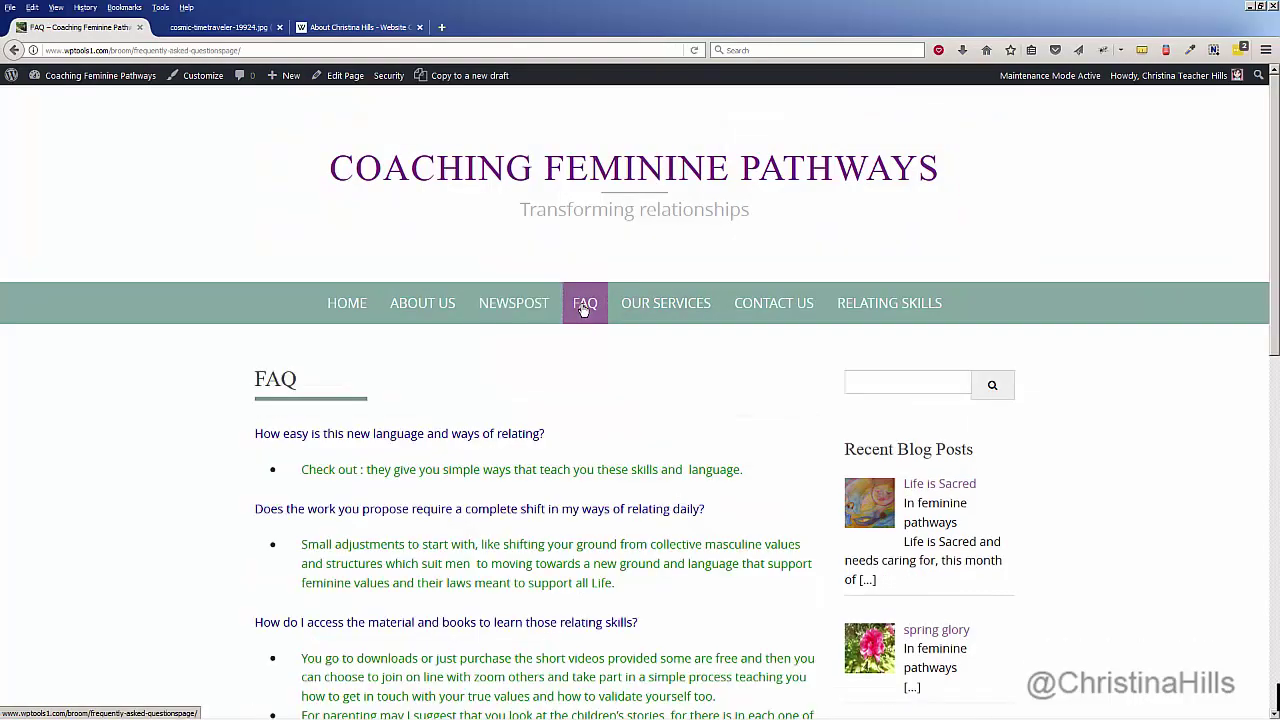
pyautogui.click(660, 305)
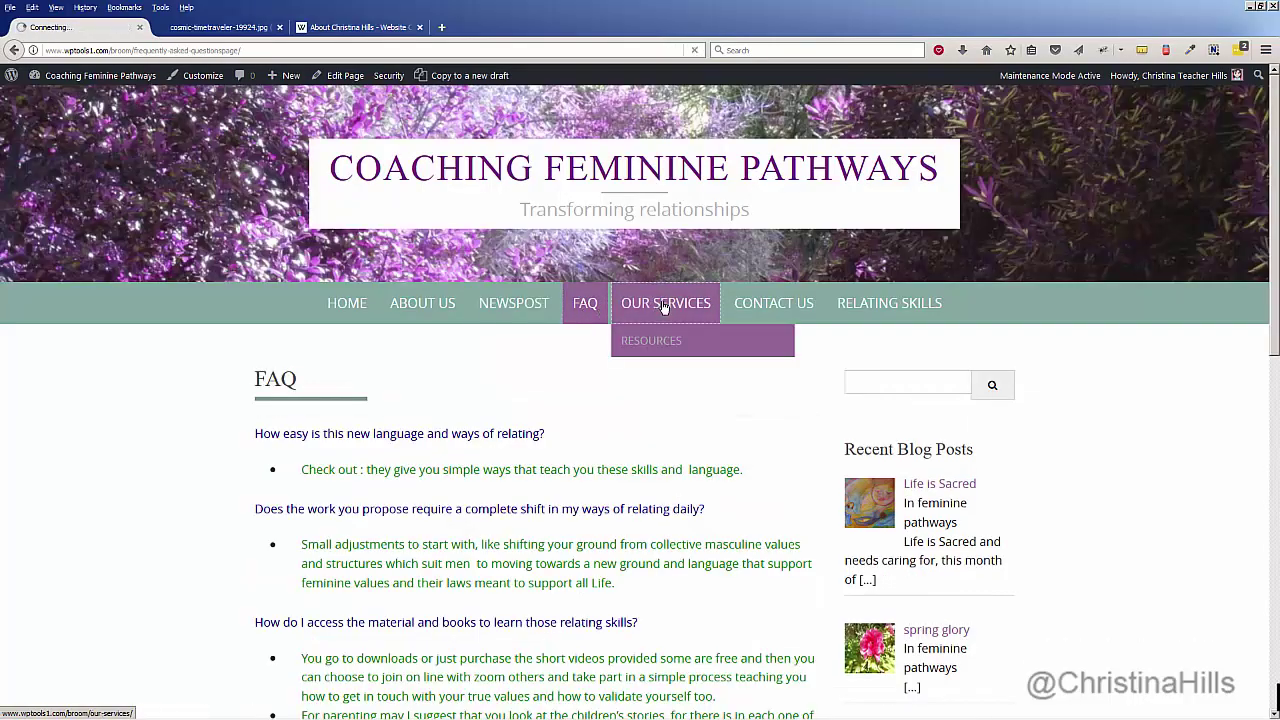
pyautogui.click(757, 311)
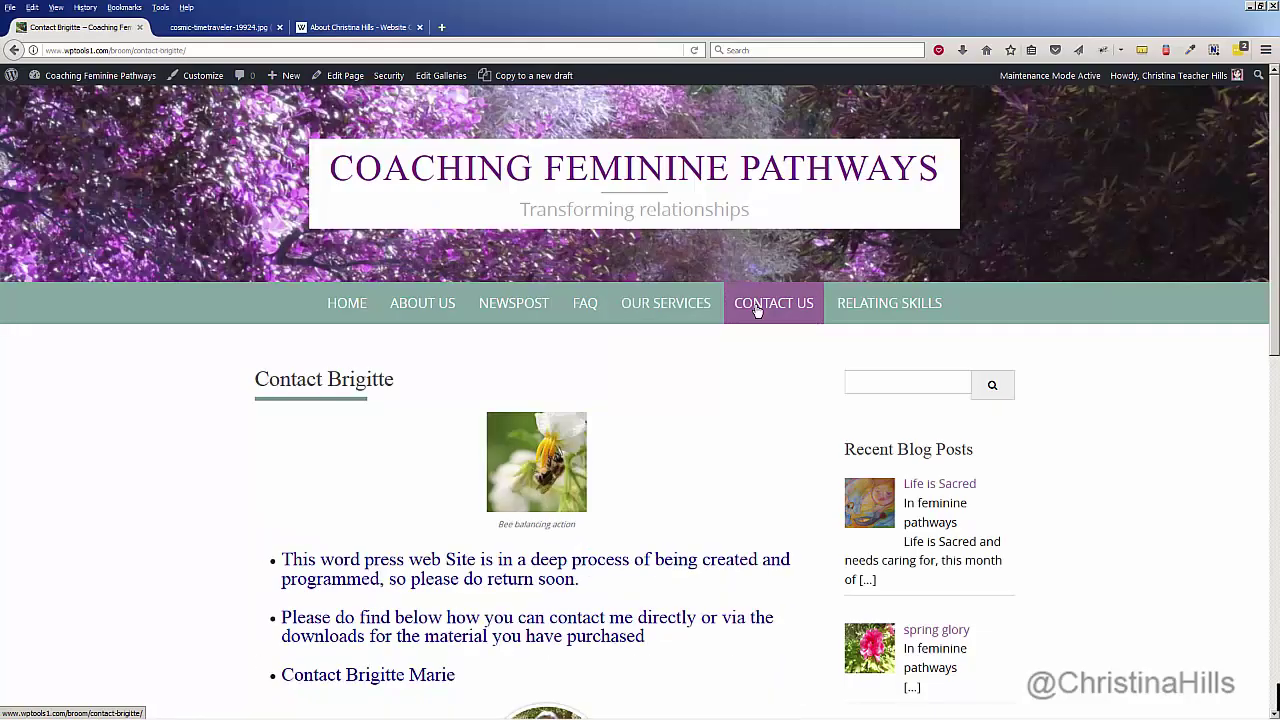
pyautogui.click(350, 308)
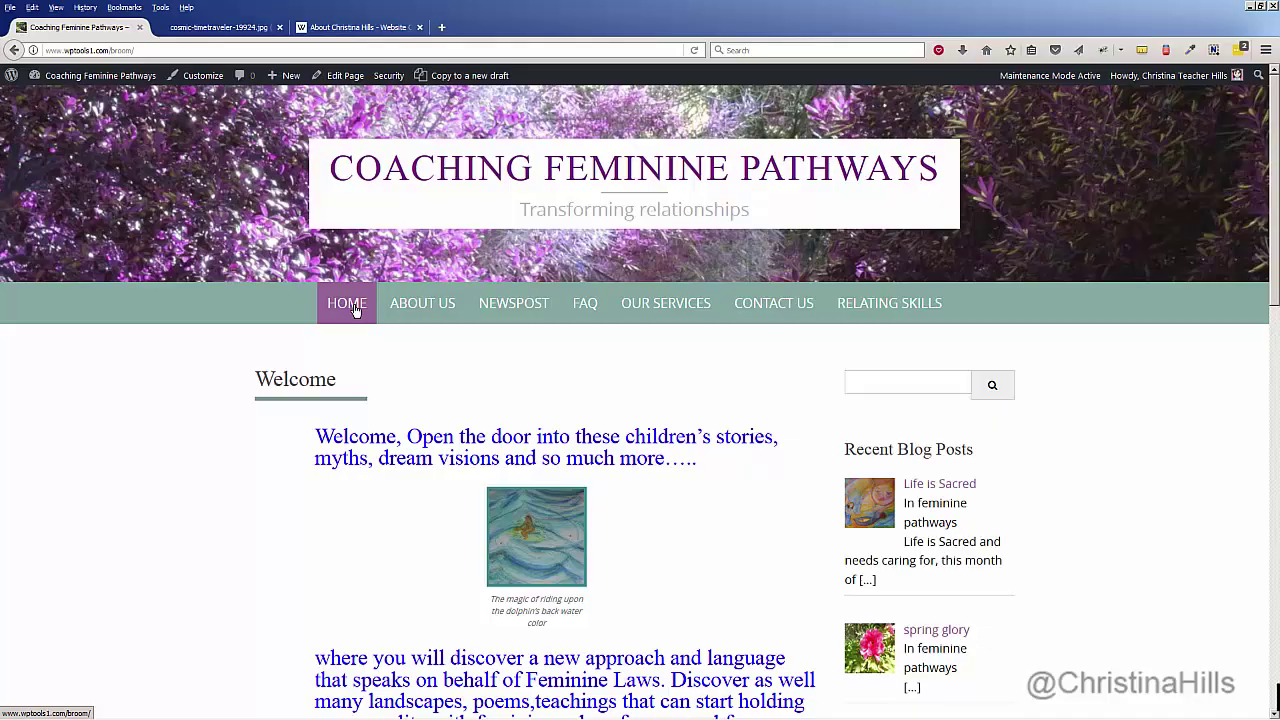
# Step: Reopen the Customizer's Header Image section, now listing seven uploaded garden headers
pyautogui.click(201, 77)
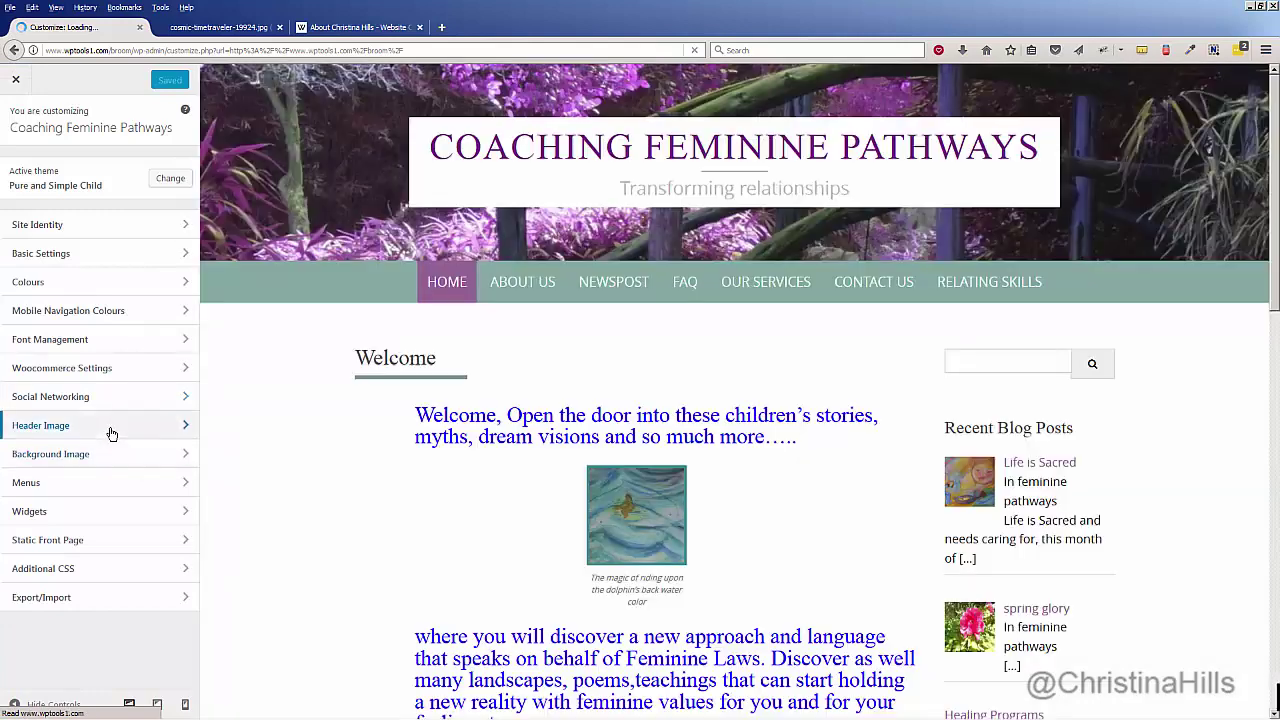
pyautogui.click(112, 433)
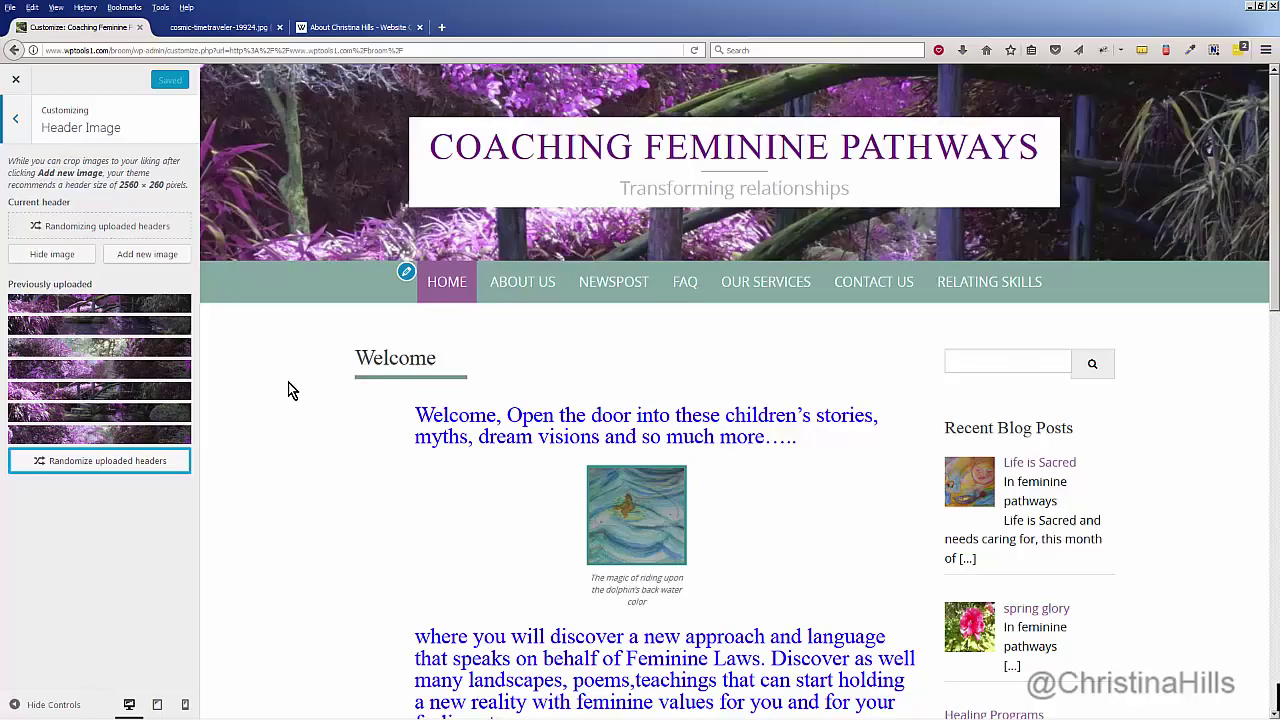
# Step: Move past the bridge photo and Customizer tabs to the Website Creation Workshop about page
pyautogui.click(210, 31)
pyautogui.click(105, 30)
pyautogui.click(328, 34)
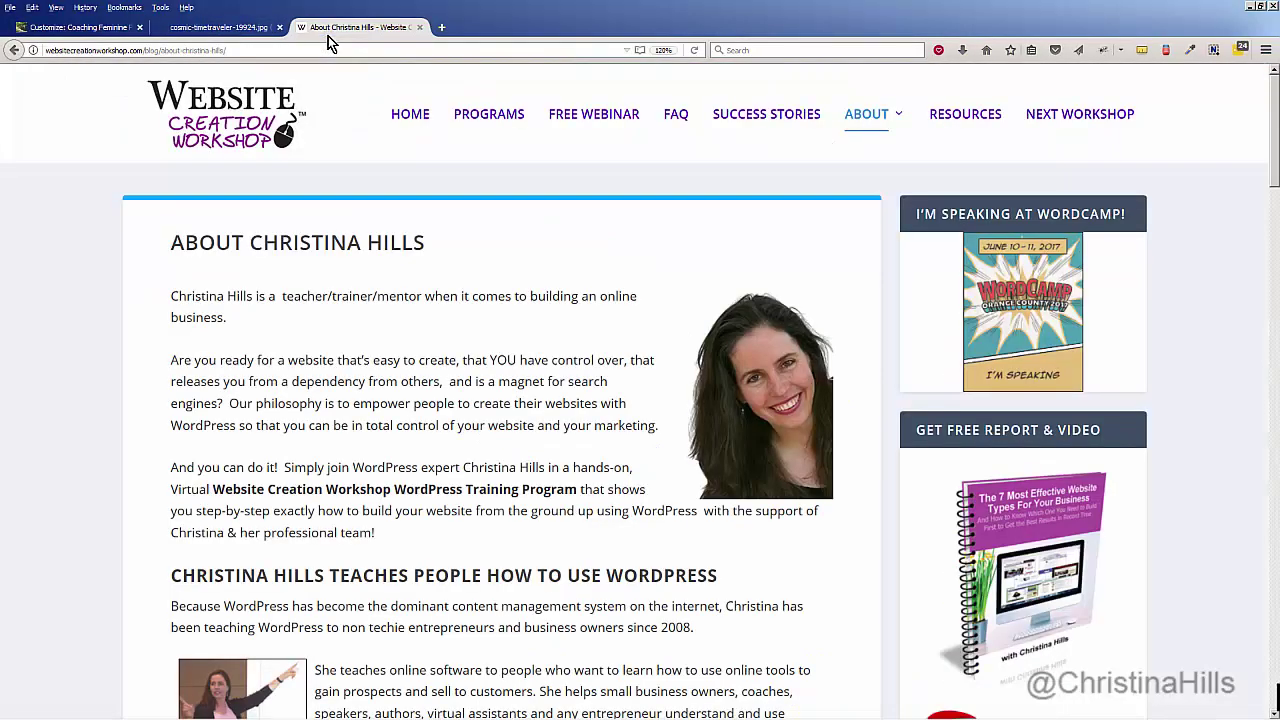